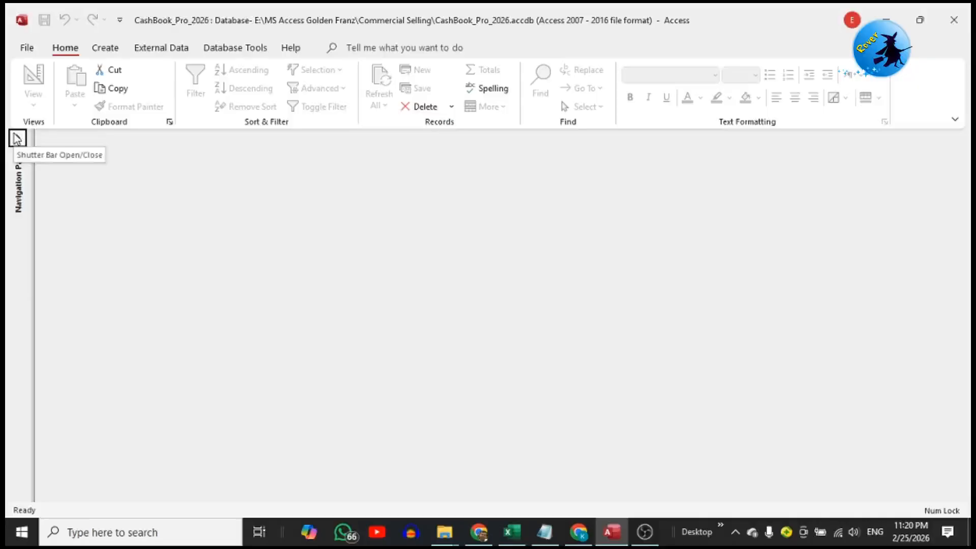
Open the frmCashBook form and collapse the list of database objects to give the form the full width
left_click(17, 138)
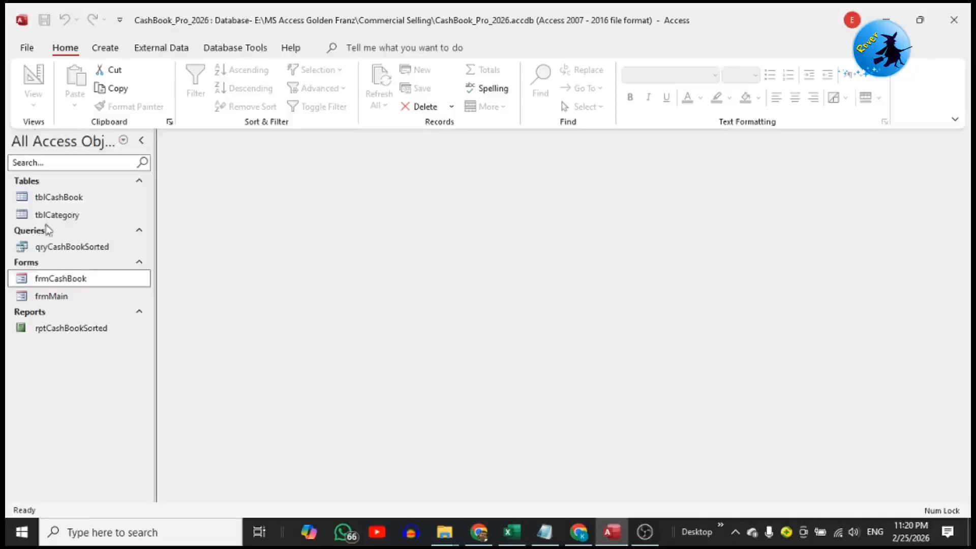
double_click(76, 280)
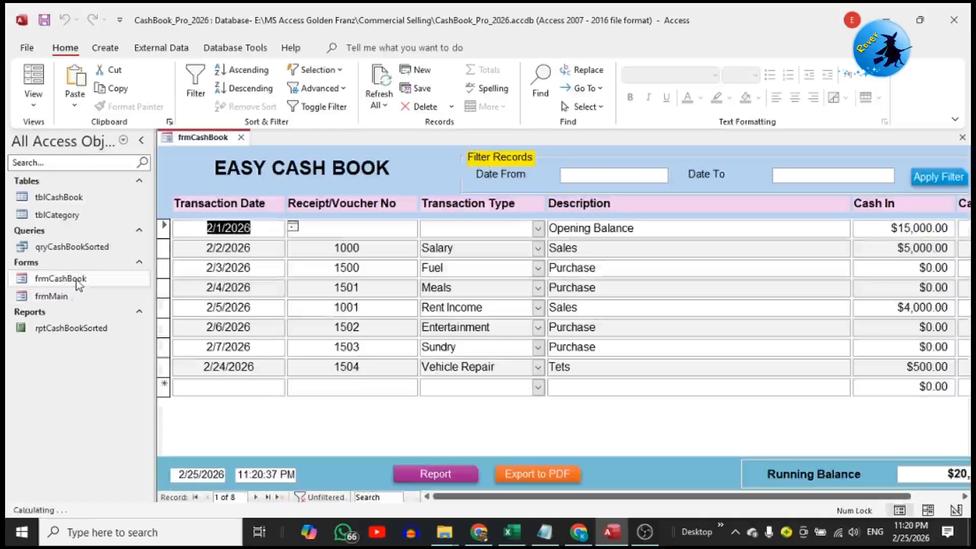
left_click(141, 143)
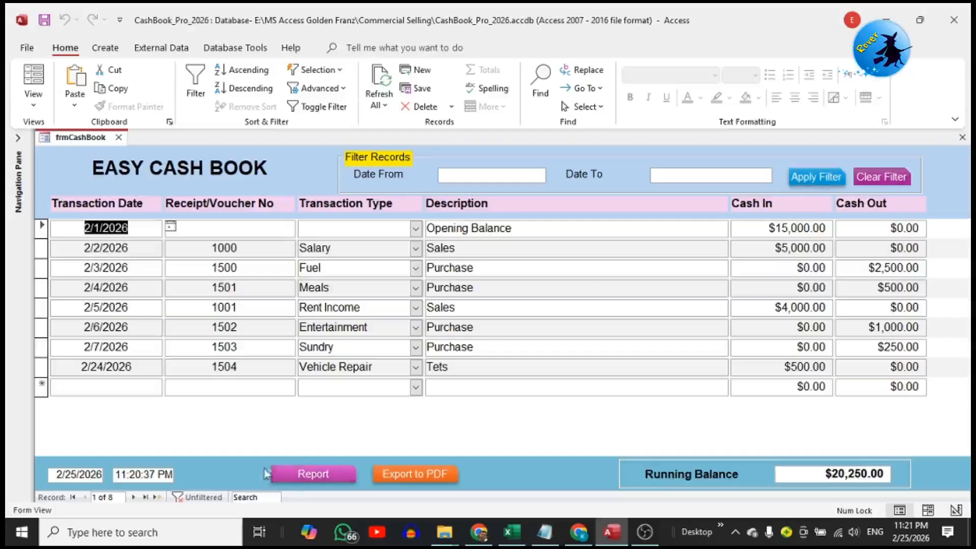
left_click(330, 461)
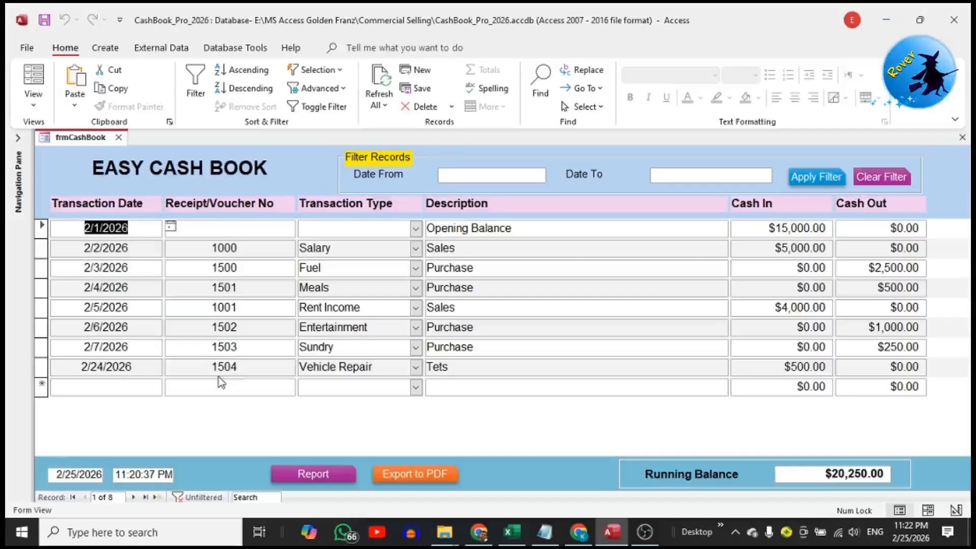
Start a new cash book record dated 2/25/2026 with receipt number 1001 and transaction type Salary
left_click(121, 388)
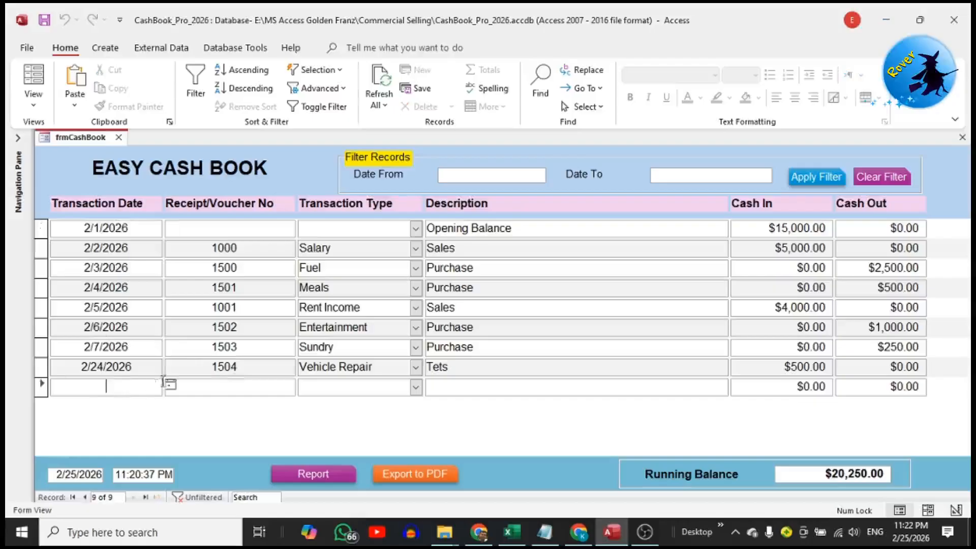
left_click(170, 384)
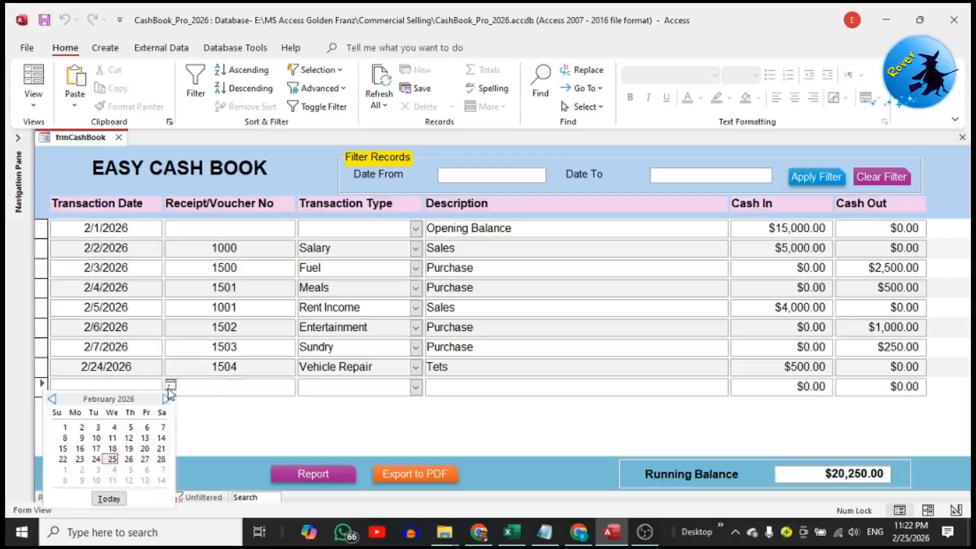
left_click(113, 459)
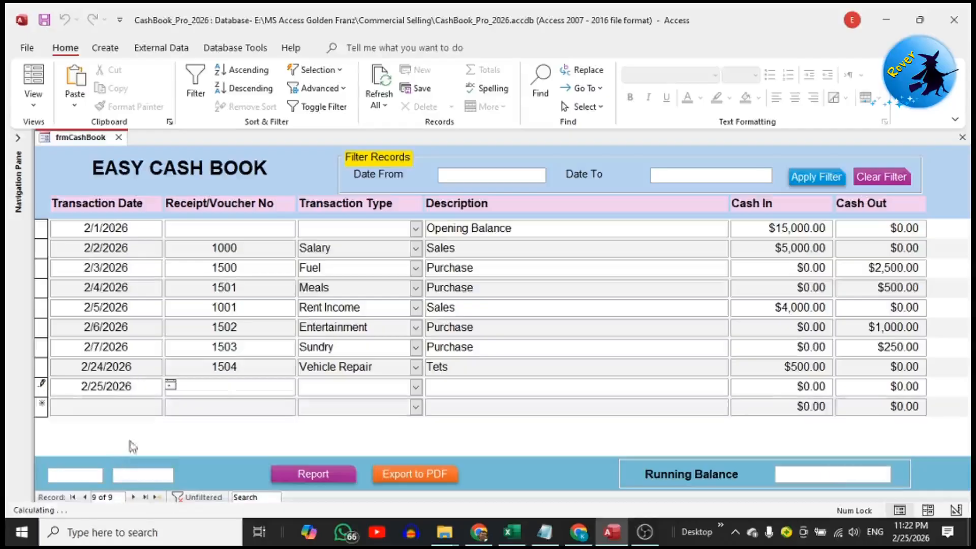
left_click(224, 386)
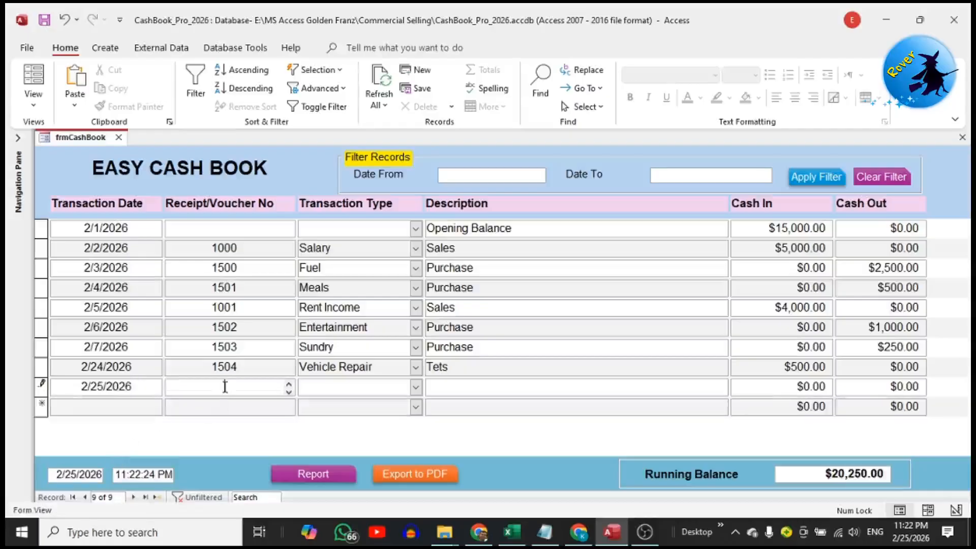
type("1001")
left_click(416, 388)
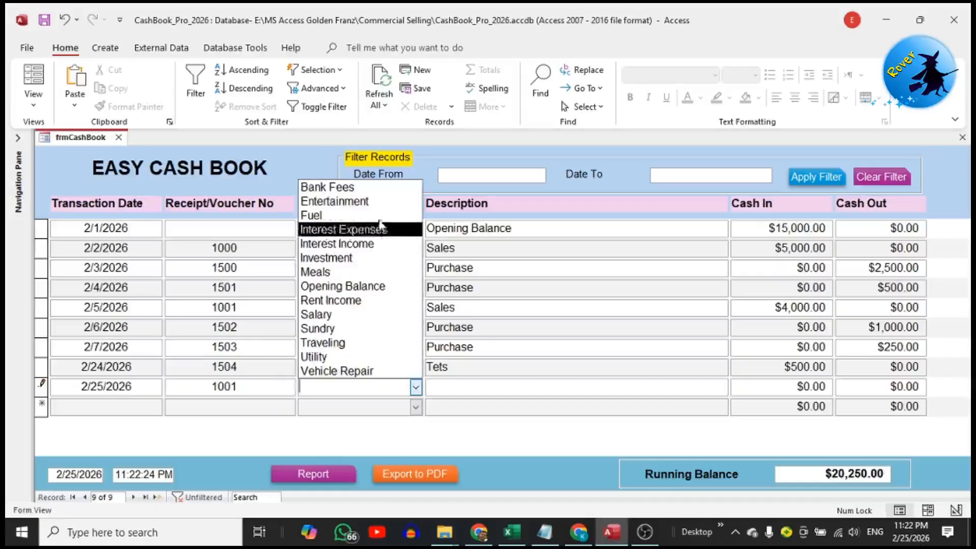
left_click(348, 317)
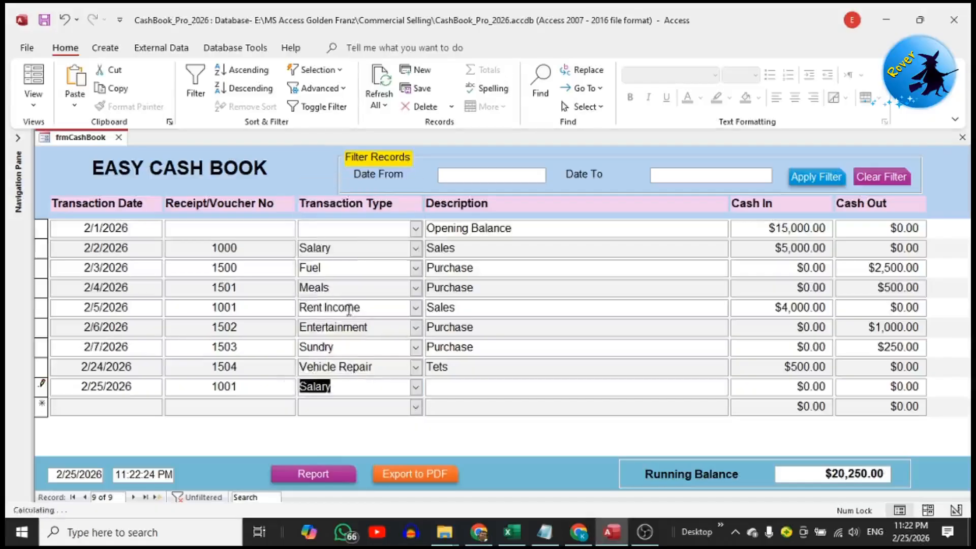
Complete the new Salary record with the description "Salary" and a Cash In amount of 25000
left_click(448, 389)
type("Salary")
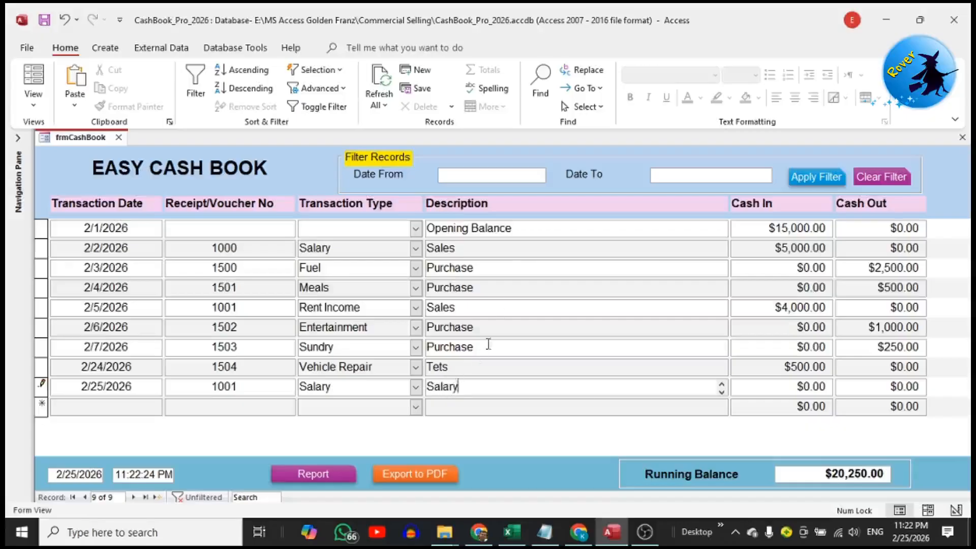
left_click_drag(795, 386, 843, 385)
type("25000")
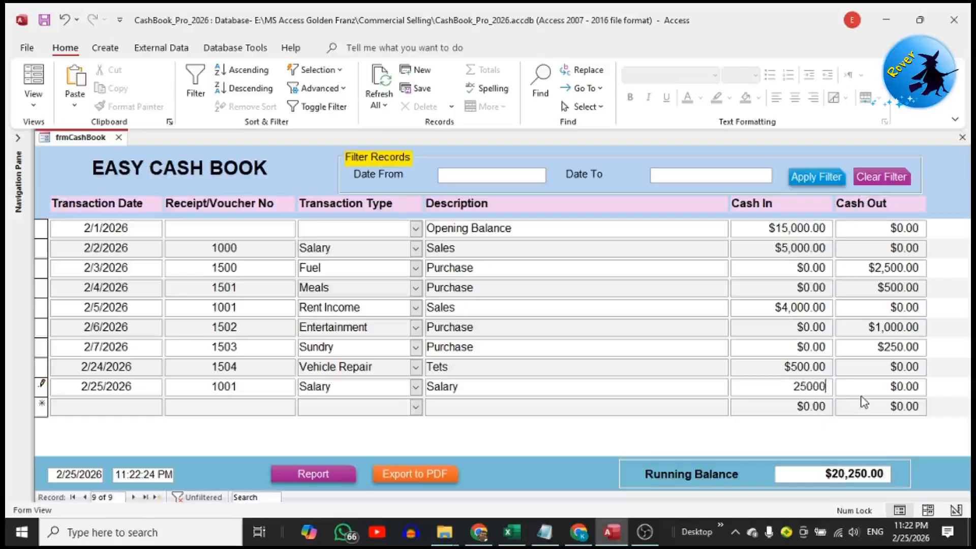
key("Return")
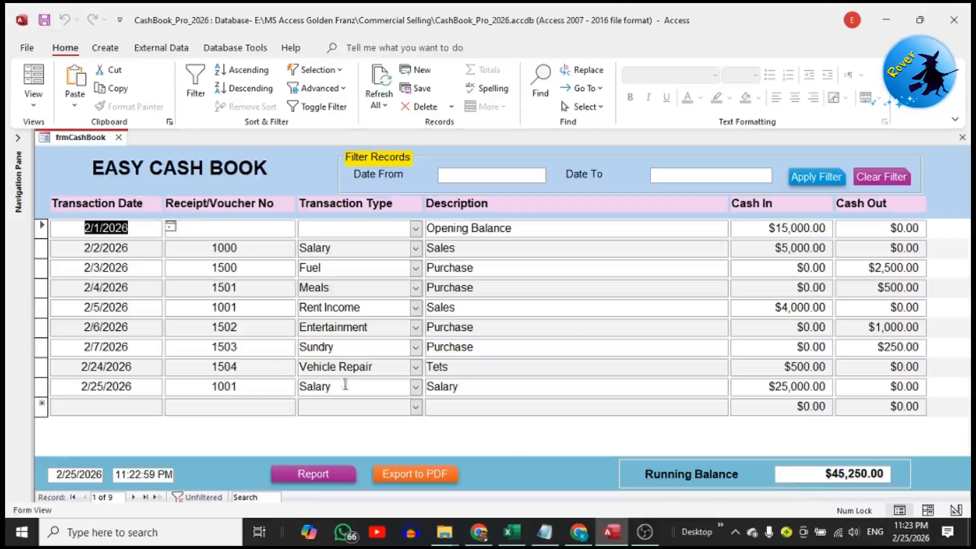
Start another record dated 2/25/2026 with voucher number 1505 and transaction type Traveling
left_click(114, 405)
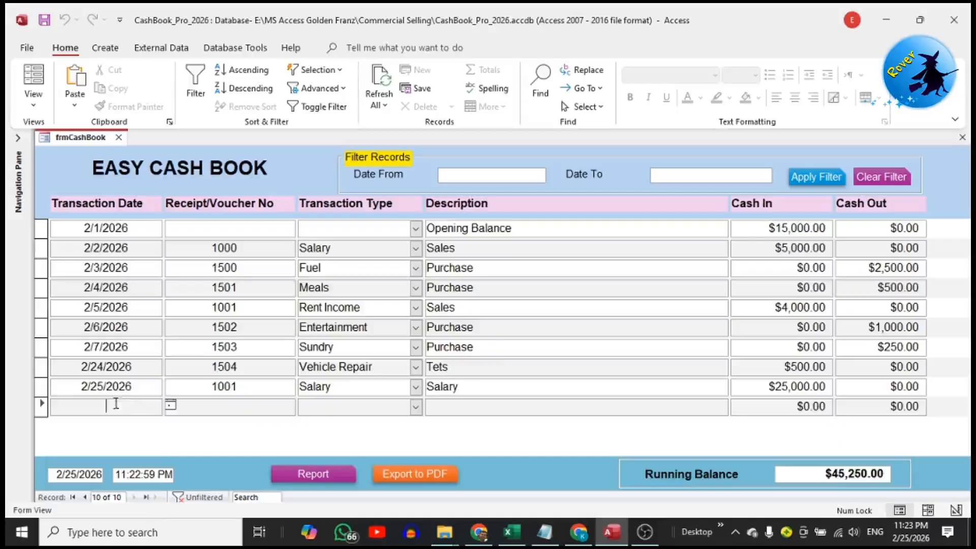
left_click(170, 405)
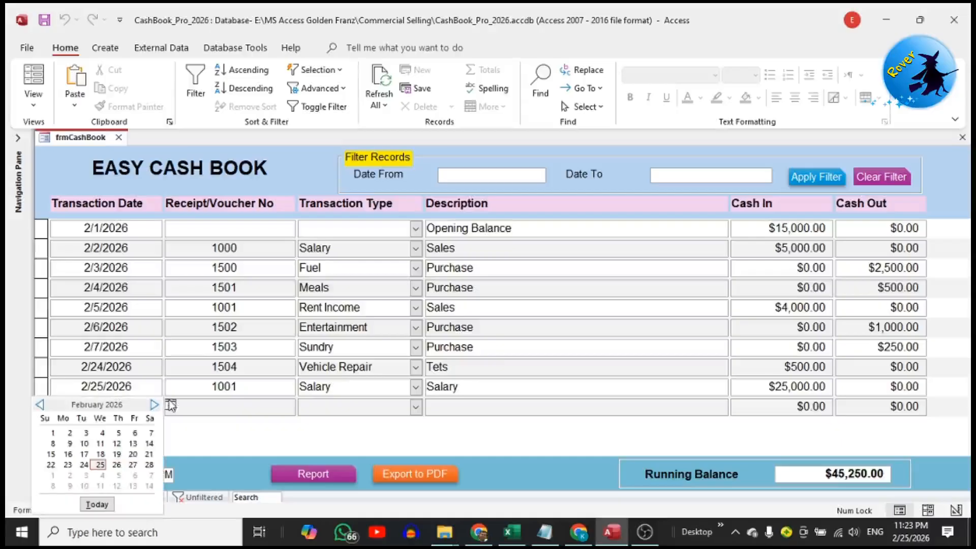
left_click(101, 465)
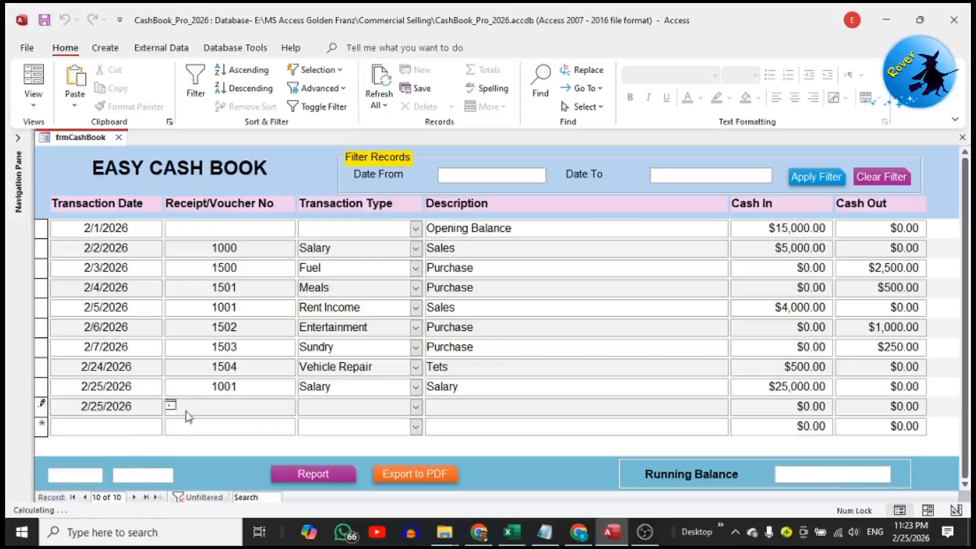
left_click(202, 405)
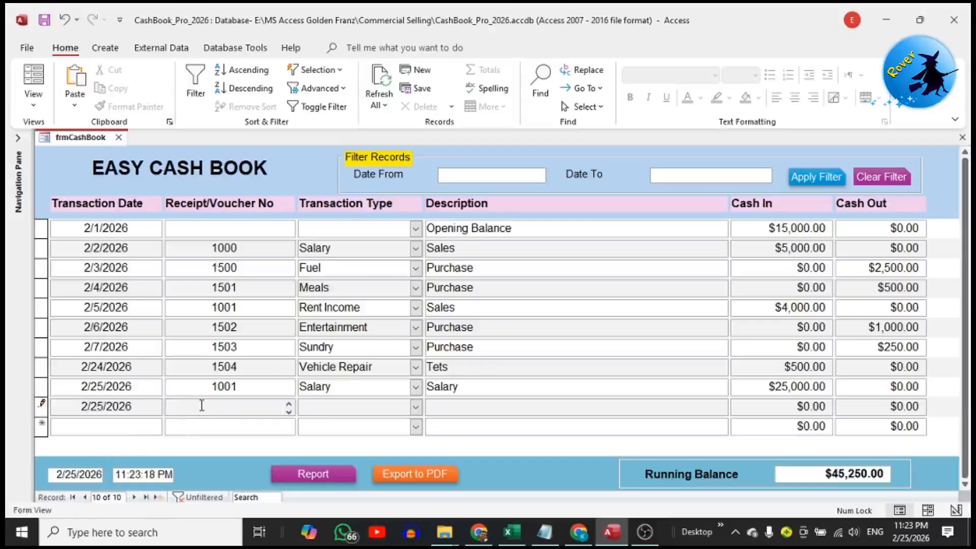
type("1505")
left_click(416, 407)
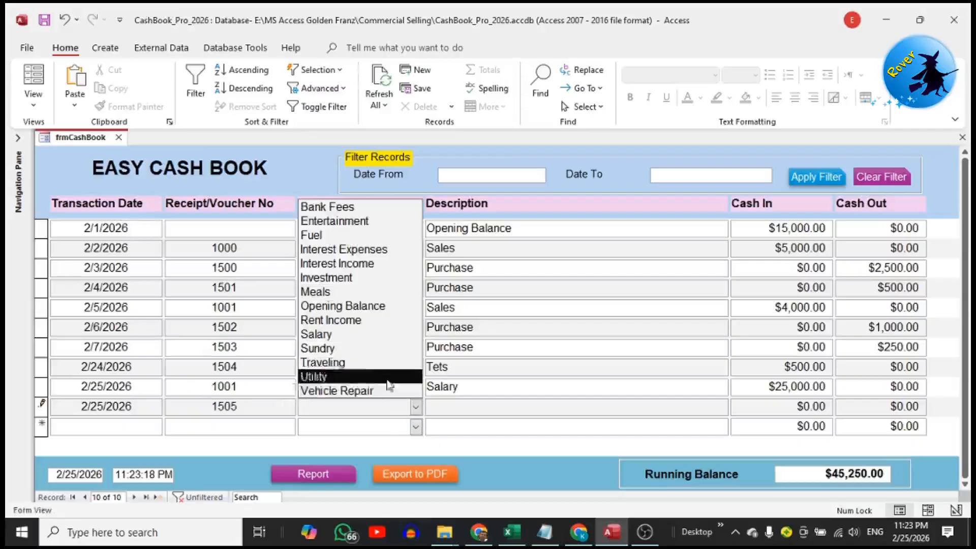
left_click(382, 365)
Complete the Traveling record with the description "Traveling" and a Cash Out amount of 5250
left_click(444, 409)
type("Travelinf")
type("g")
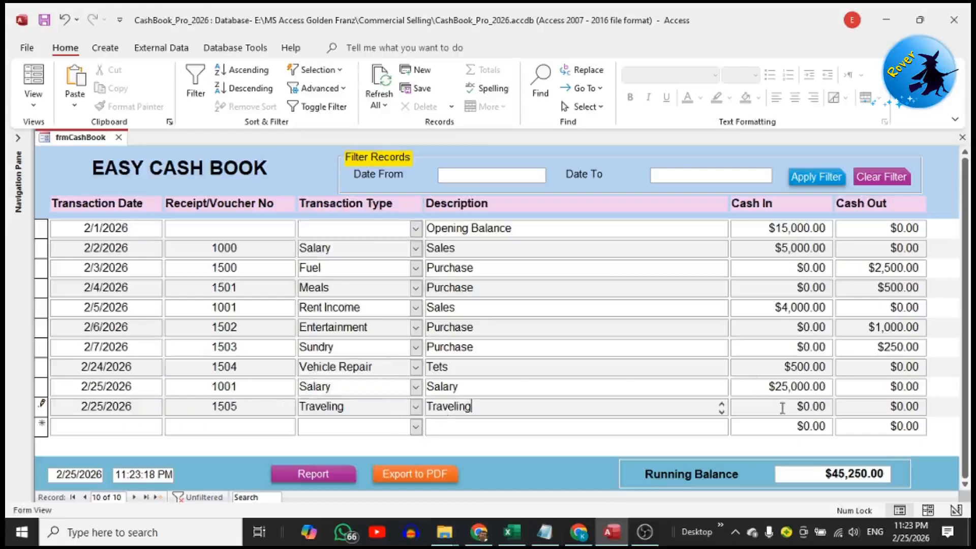
key("Tab")
key("Tab")
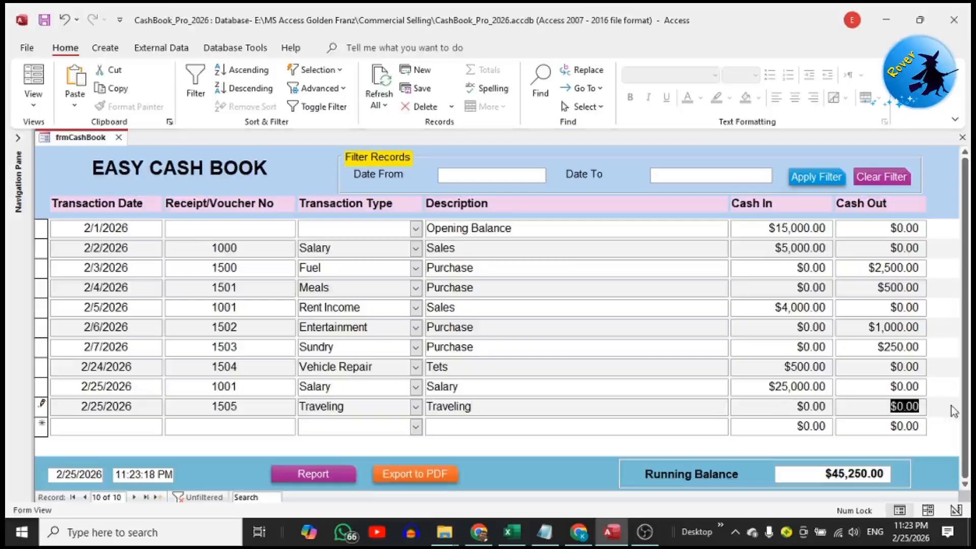
type("5250")
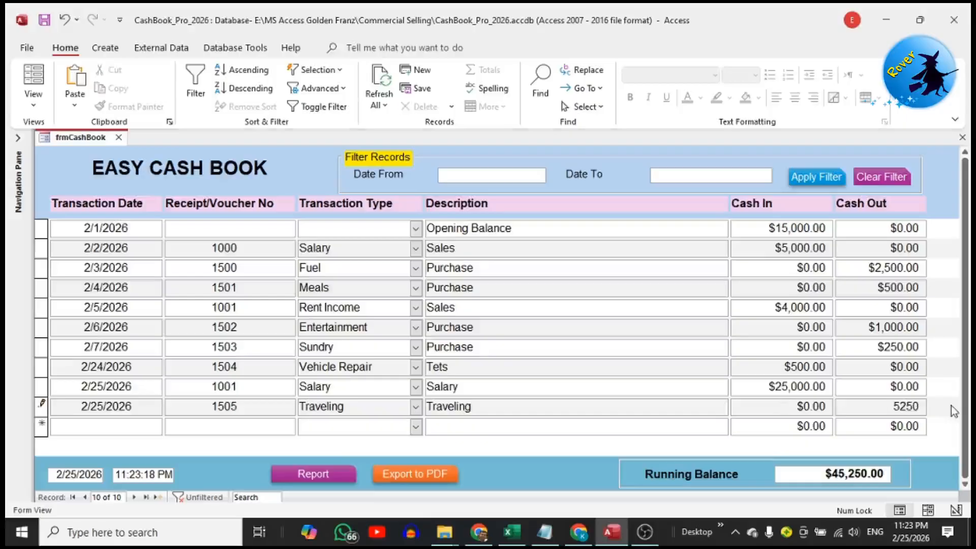
key("Tab")
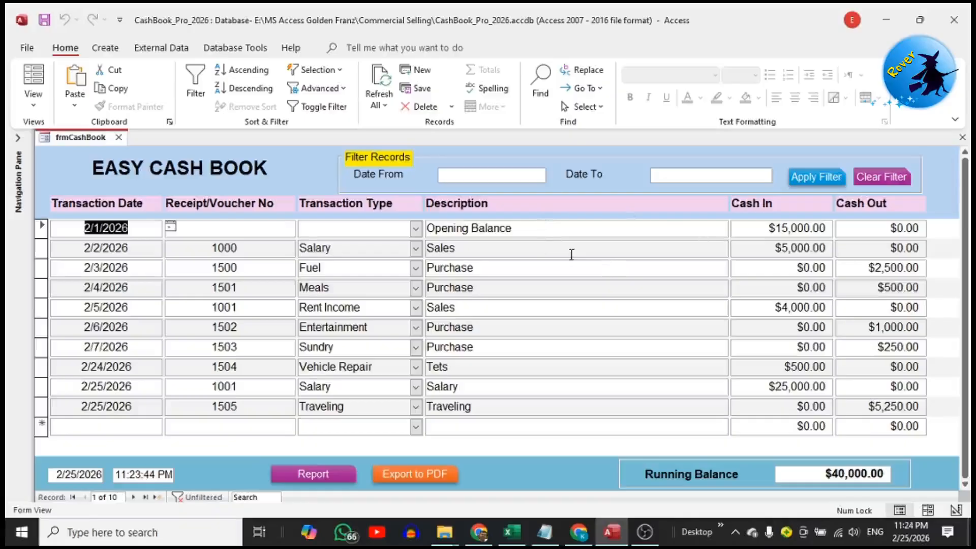
Filter the cash book records to the date range from 2/24/2026 to 2/25/2026
left_click(522, 170)
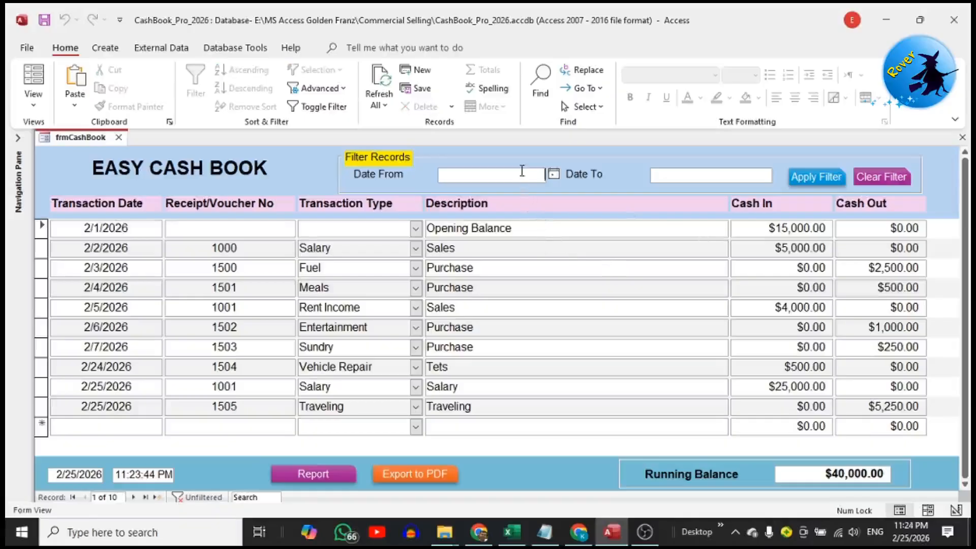
left_click(553, 174)
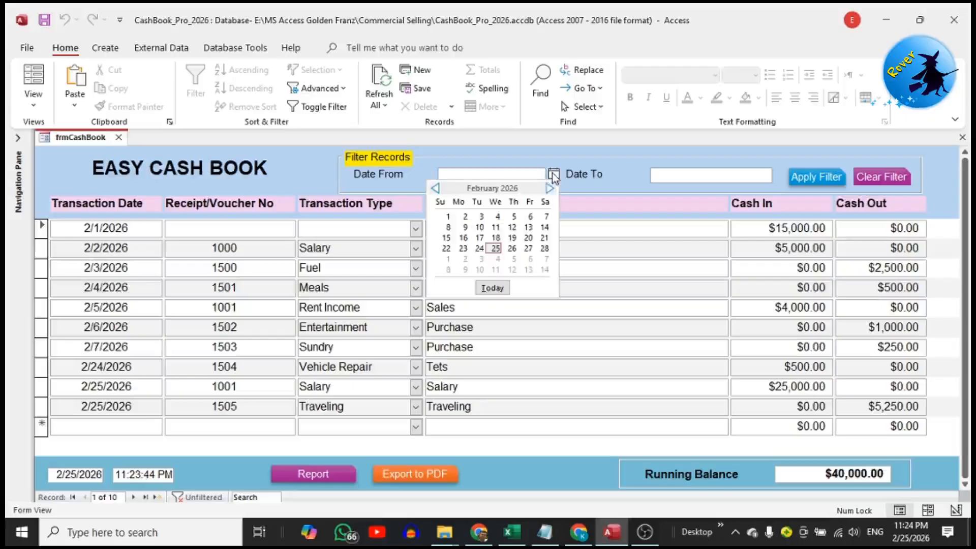
left_click(480, 250)
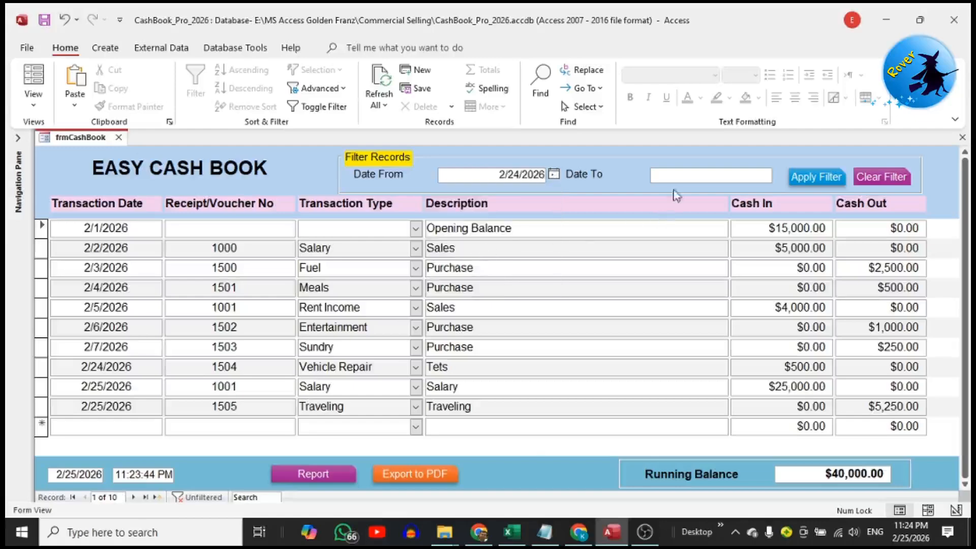
left_click(682, 179)
left_click(779, 174)
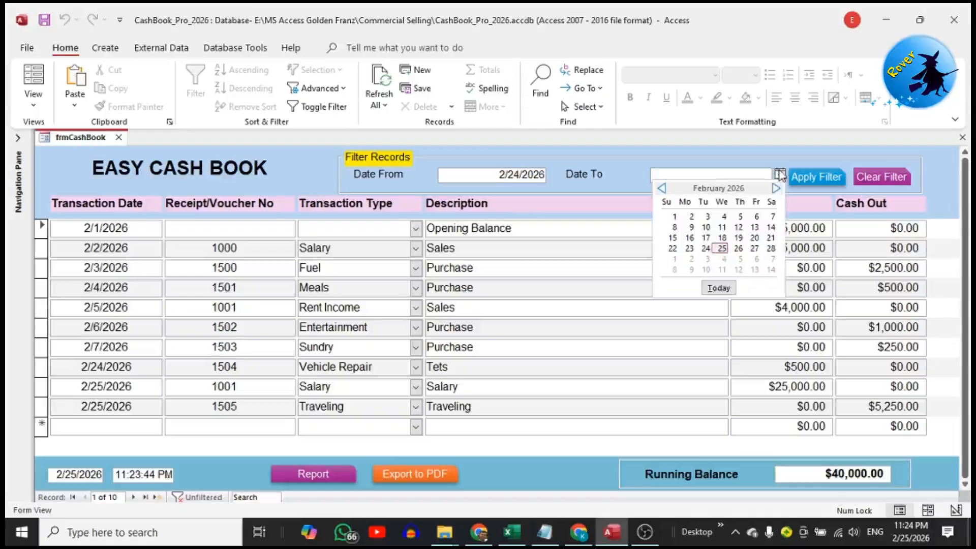
left_click(721, 250)
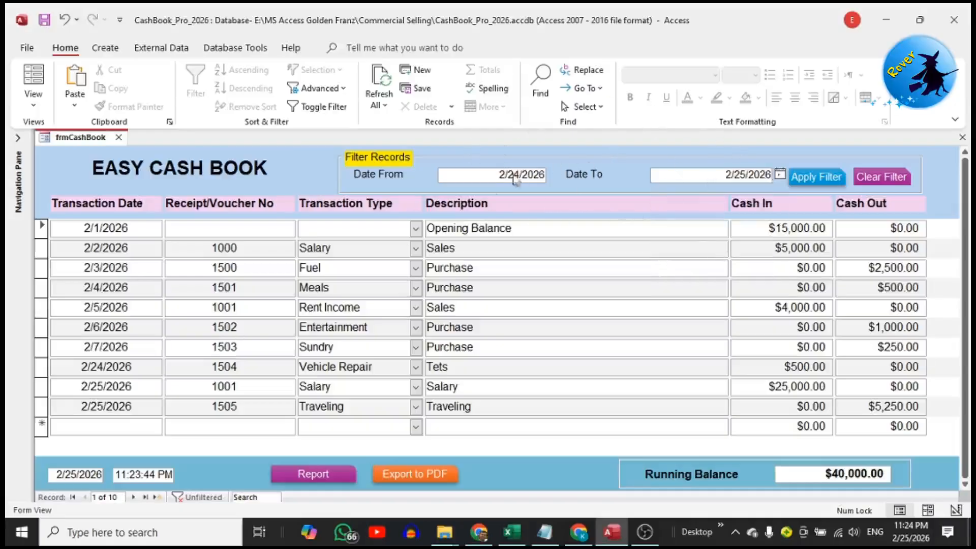
left_click(816, 180)
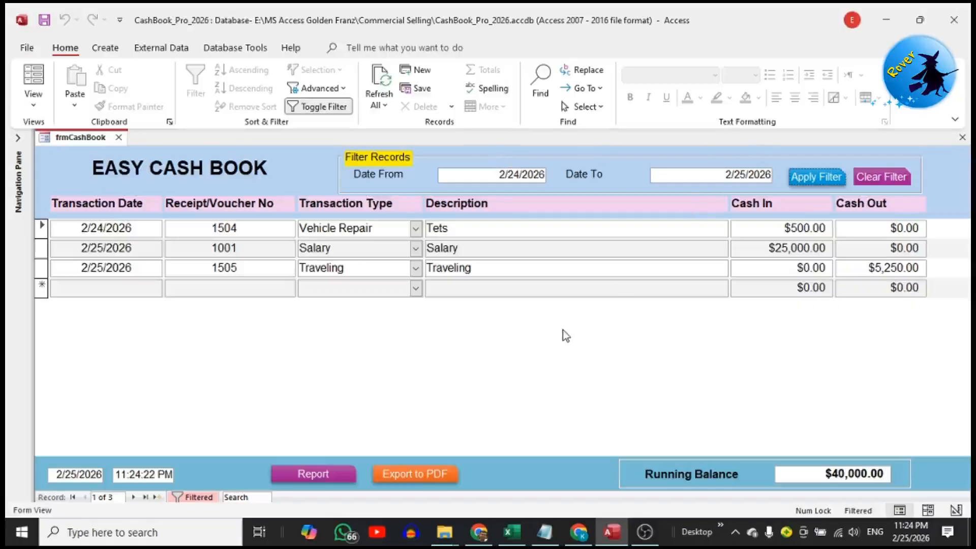
Preview the Cash Book Report for the filtered records, review its rows and close the preview
left_click(324, 470)
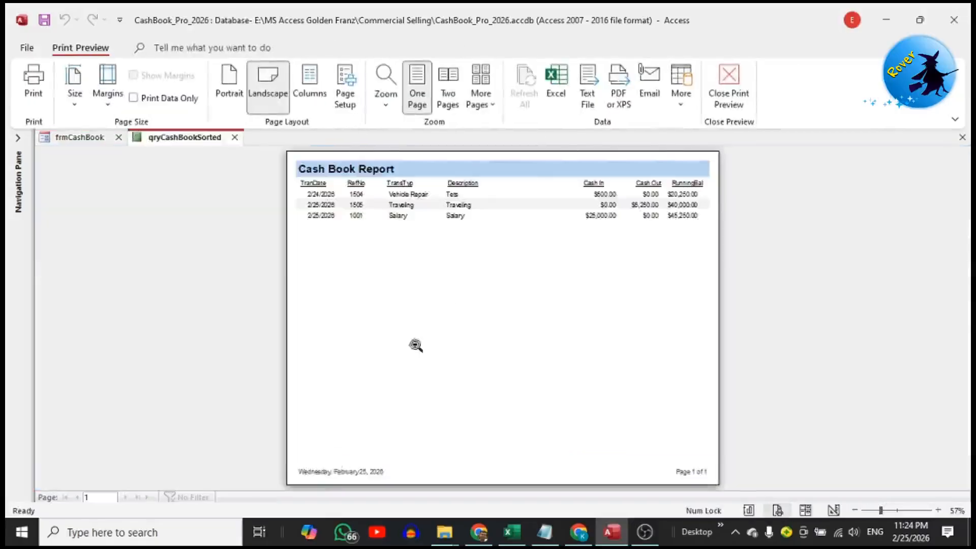
left_click(462, 281)
scroll(502, 291, "up", 2)
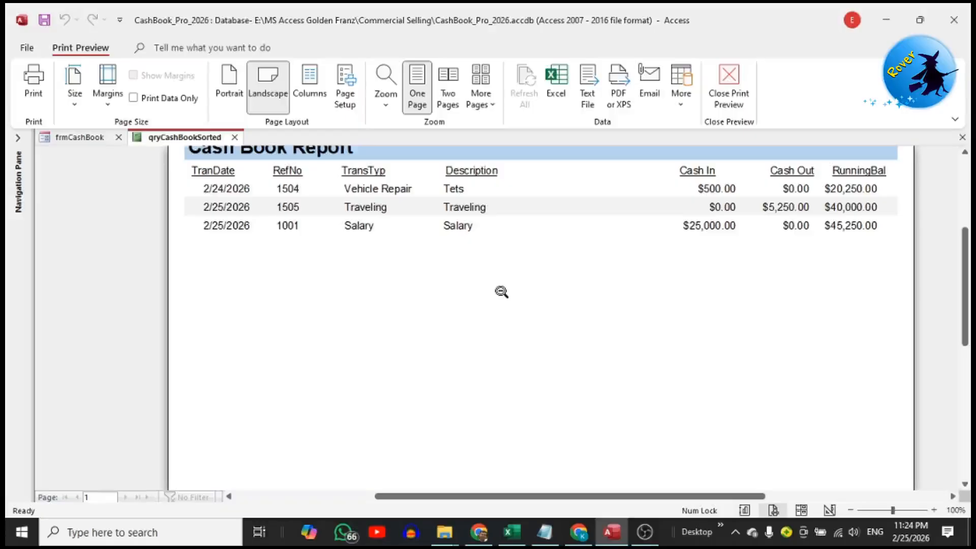
scroll(502, 291, "up", 1)
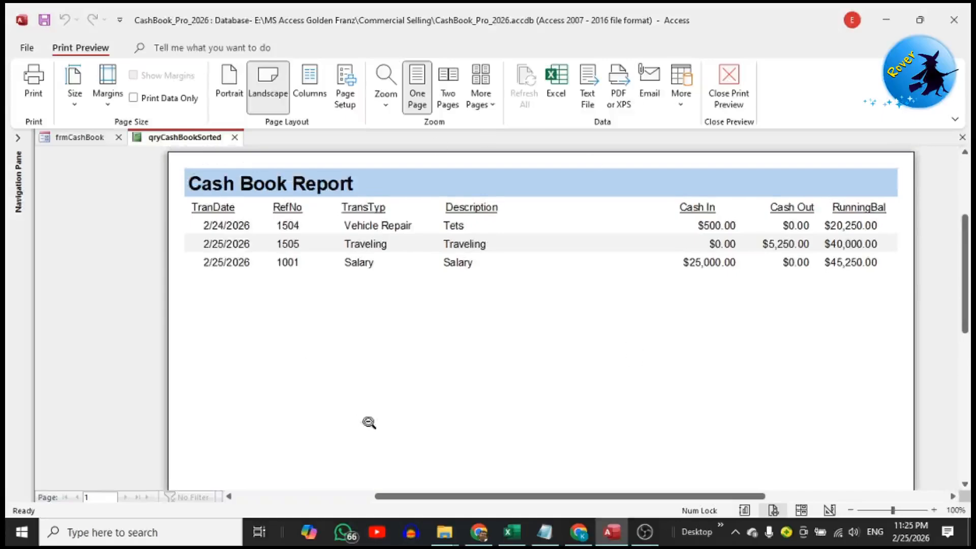
scroll(509, 331, "down", 2)
scroll(514, 321, "up", 4)
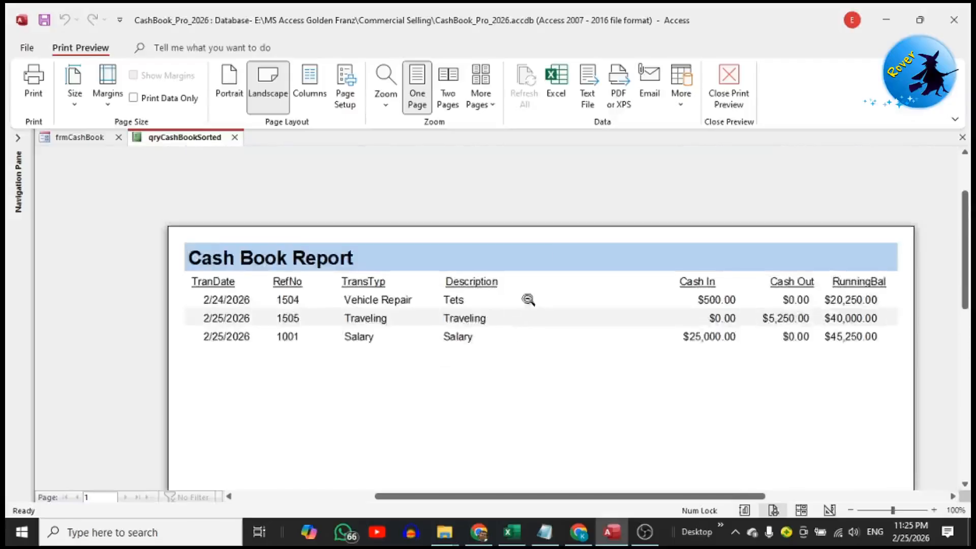
left_click(719, 96)
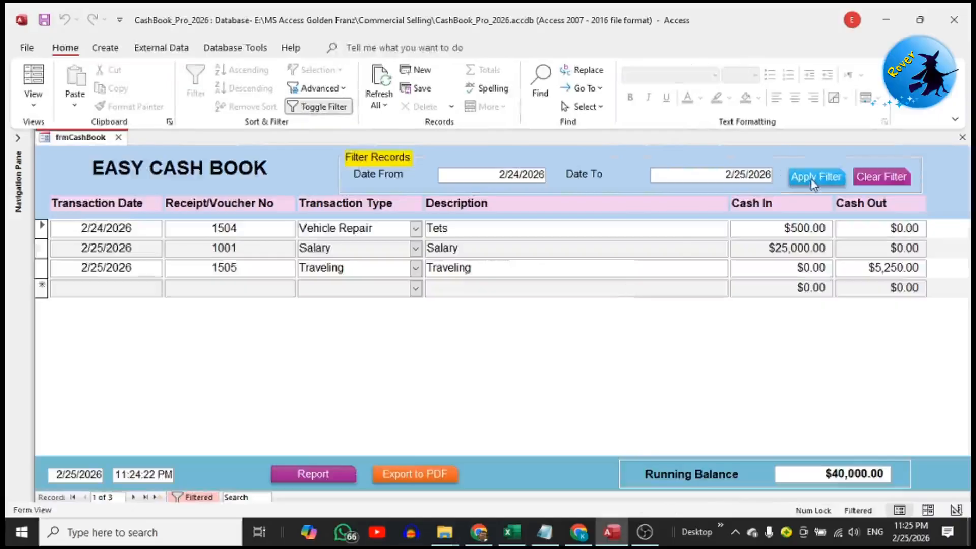
Clear the current filter and filter the cash book records to the date range from 2/1/2026 to 2/20/2026
left_click(868, 178)
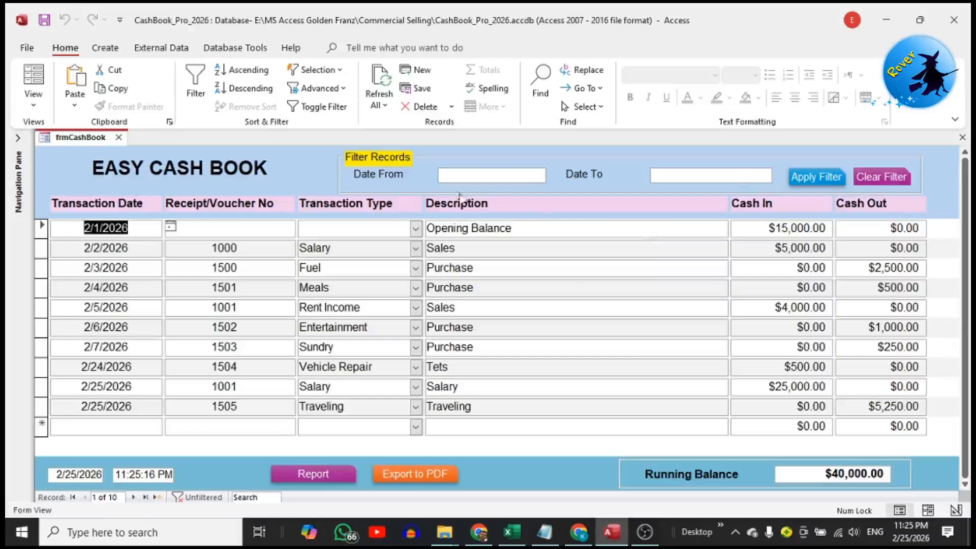
left_click(487, 175)
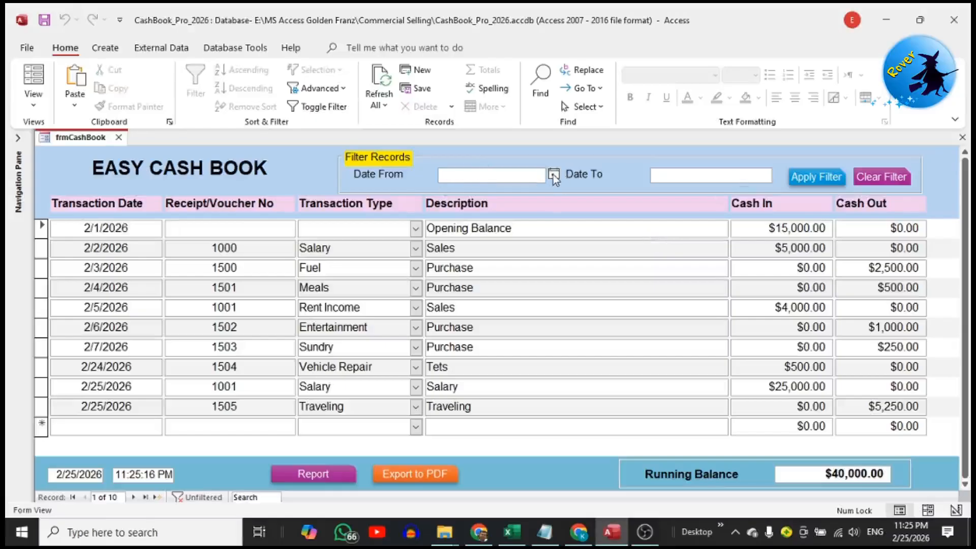
left_click(553, 175)
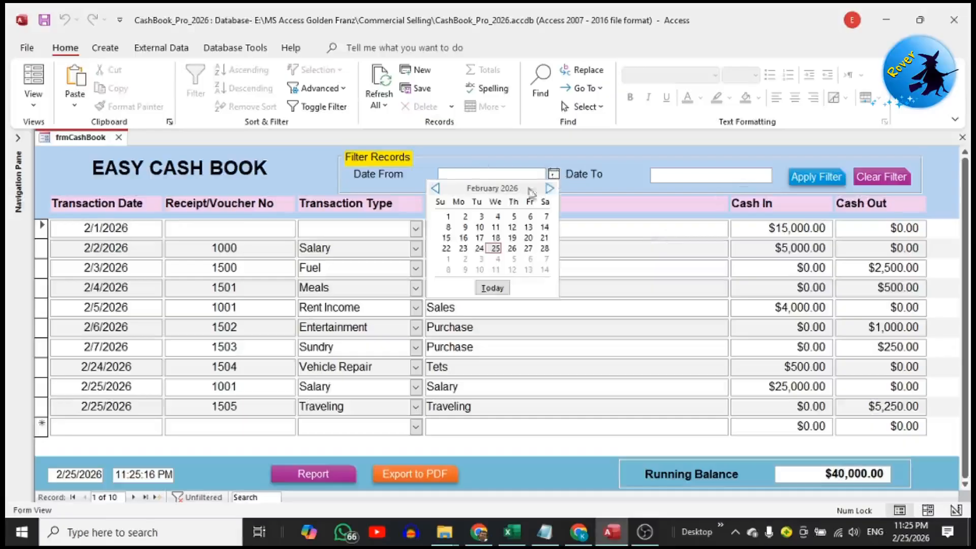
left_click(464, 217)
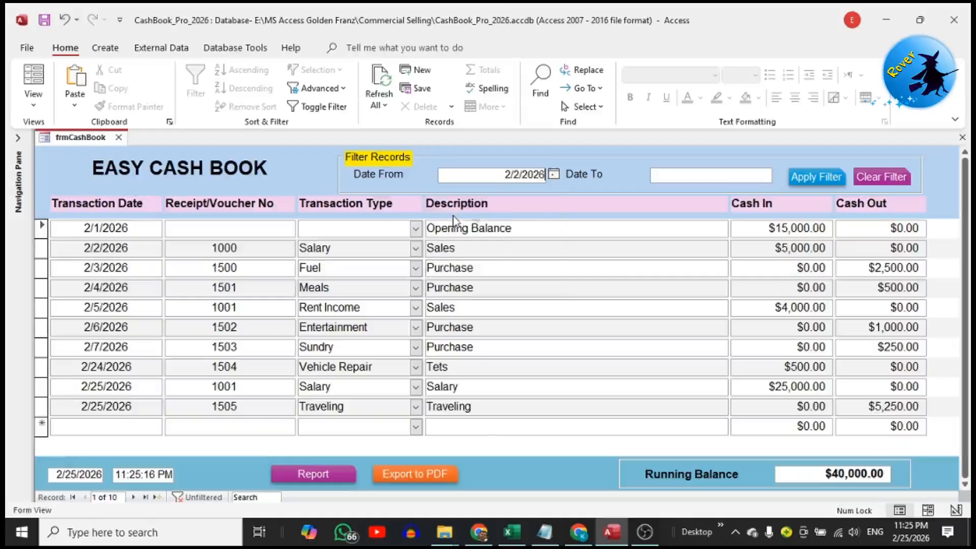
left_click(556, 174)
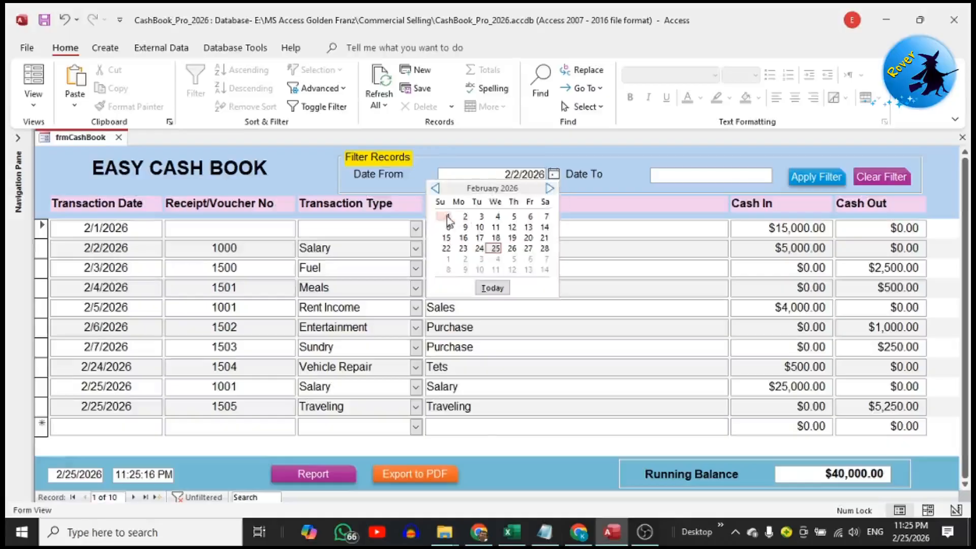
left_click(447, 215)
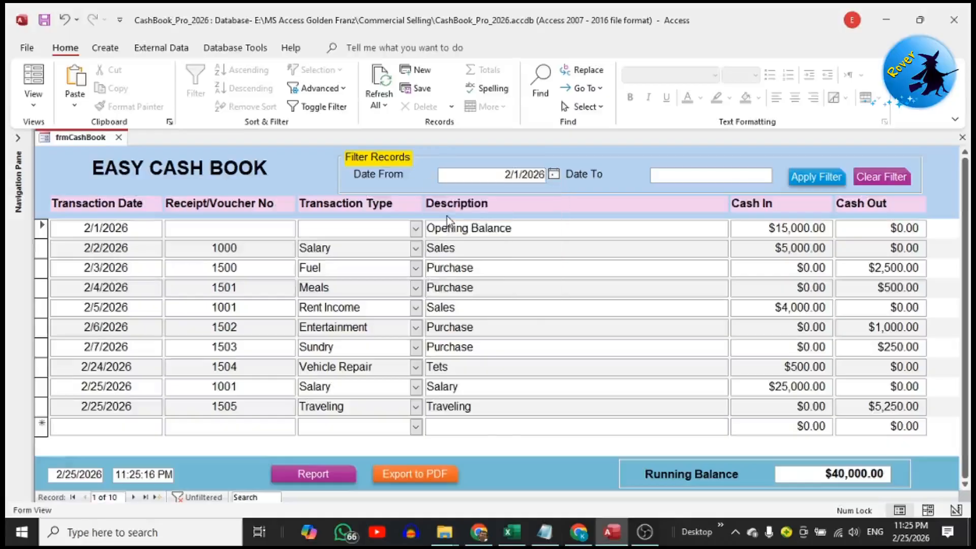
left_click(687, 175)
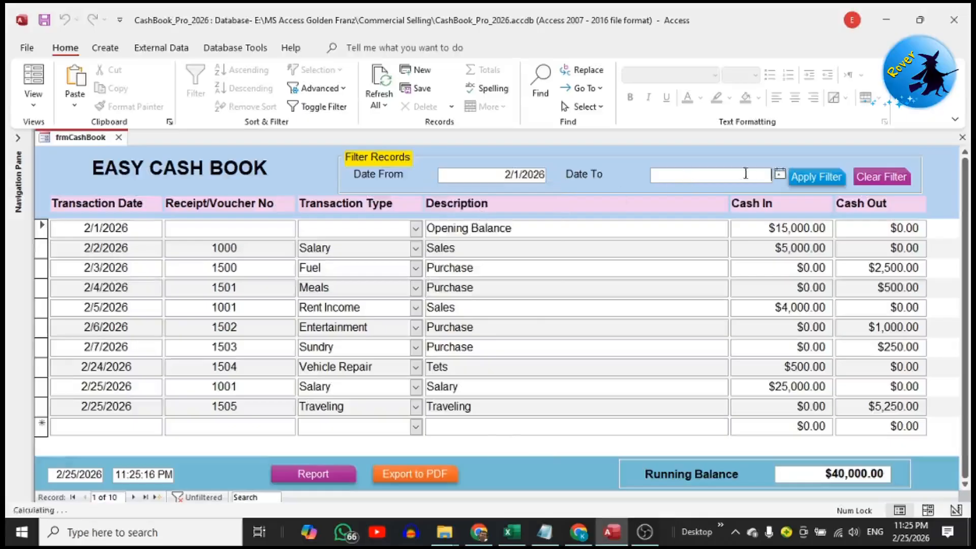
left_click(780, 174)
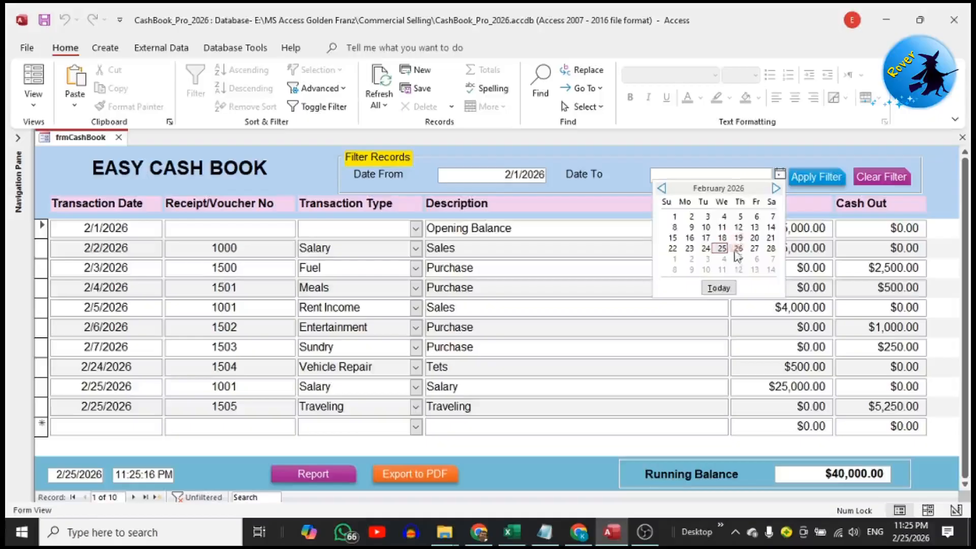
left_click(754, 237)
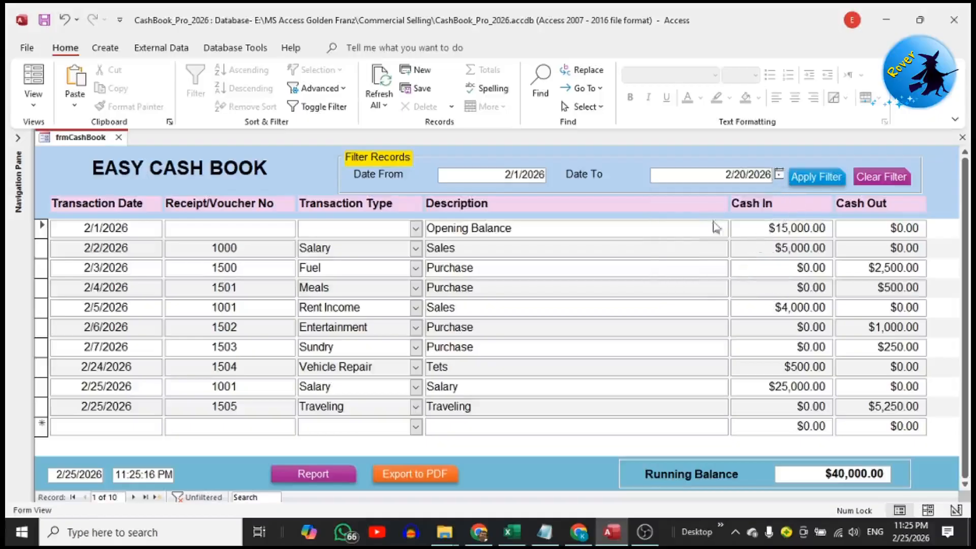
left_click(829, 177)
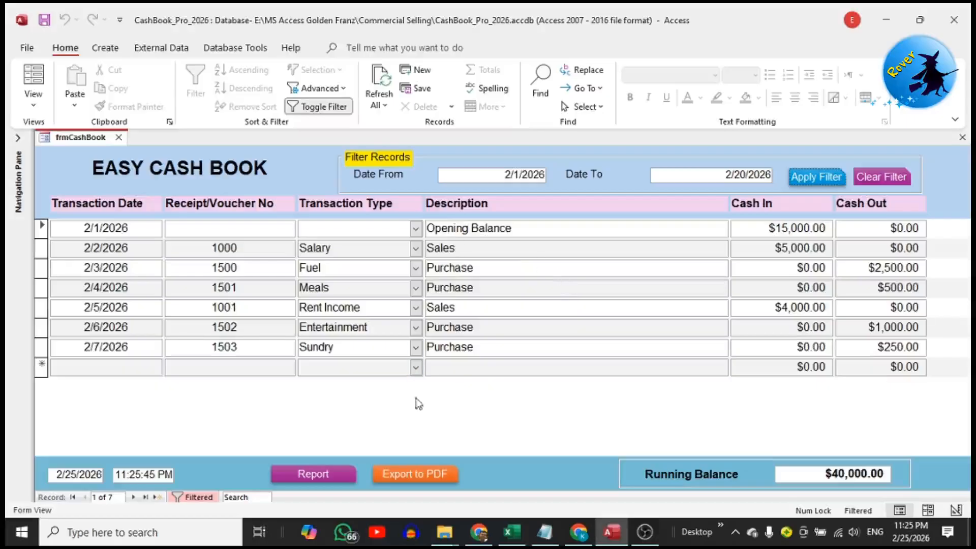
Preview the Cash Book Report for the 2/1/2026 to 2/20/2026 range, examine its rows enlarged and close the preview
left_click(333, 471)
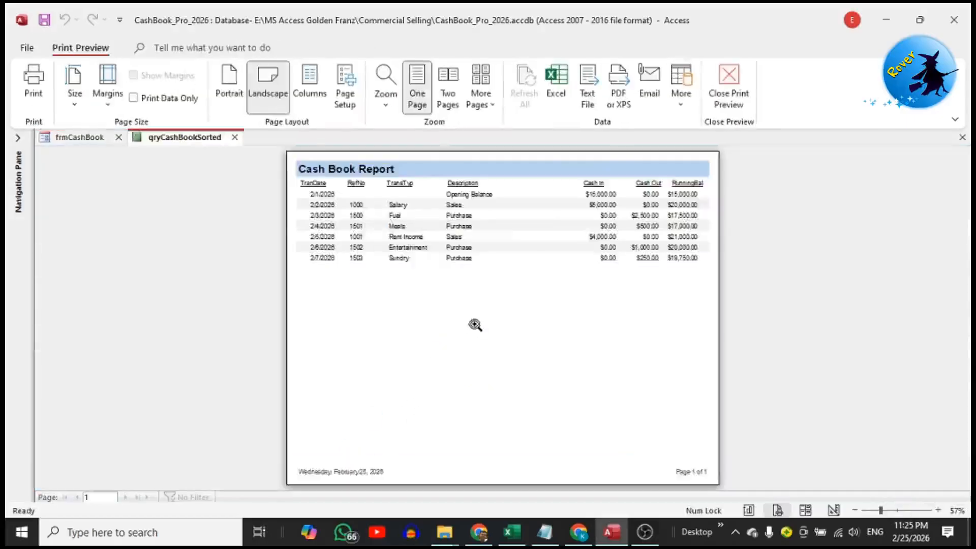
left_click(473, 322)
scroll(474, 322, "up", 2)
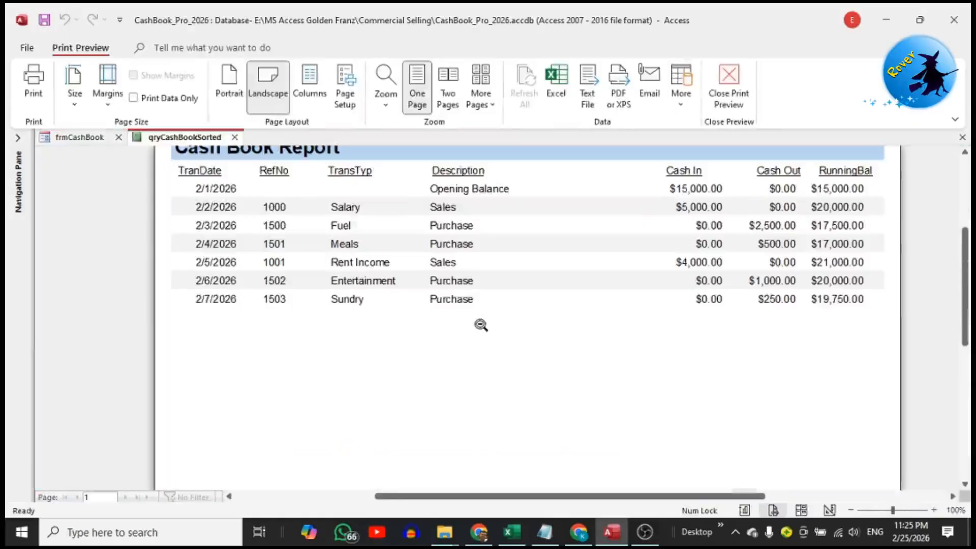
scroll(480, 325, "up", 1)
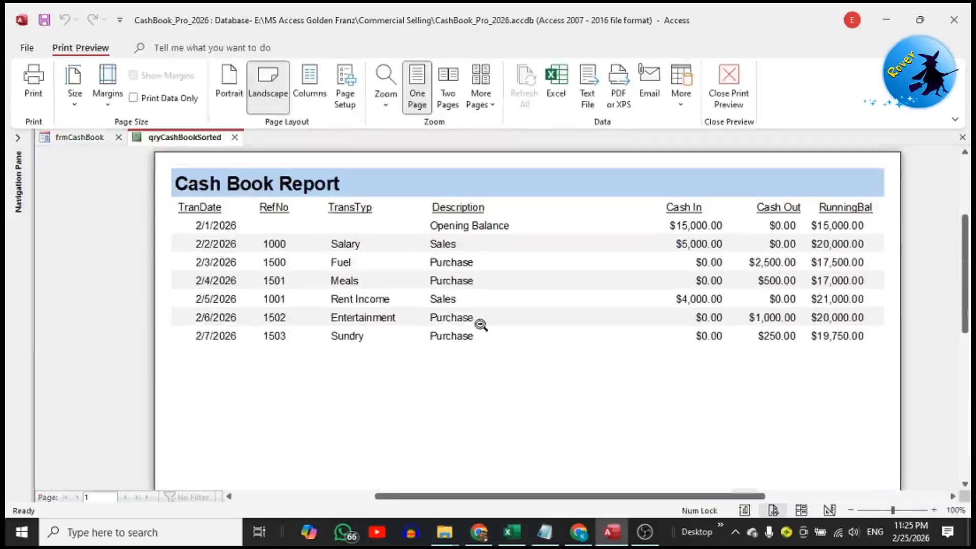
scroll(481, 325, "down", 2)
scroll(481, 325, "up", 4)
scroll(481, 325, "down", 2)
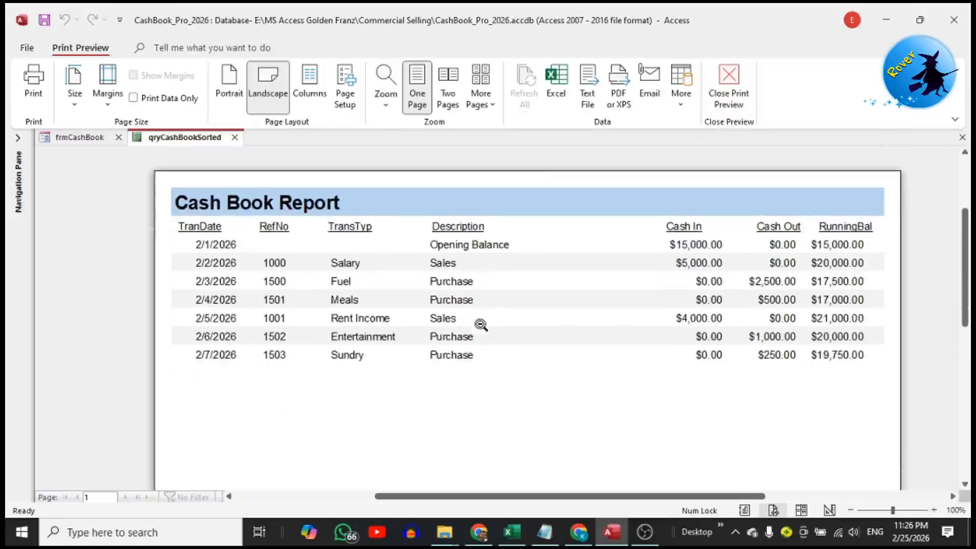
left_click(740, 95)
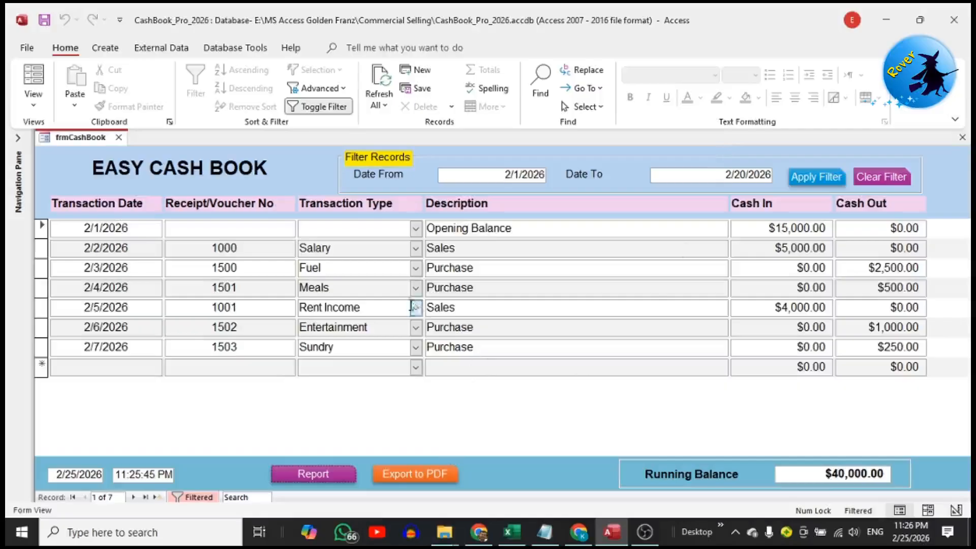
Export the filtered cash book report to PDF, saving it in the Desktop folder
left_click(400, 475)
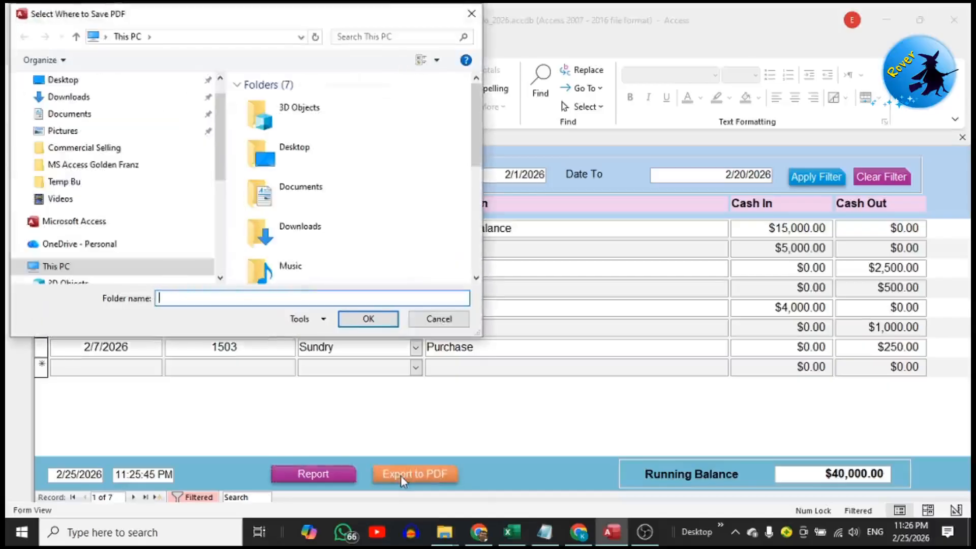
scroll(130, 210, "up", 1)
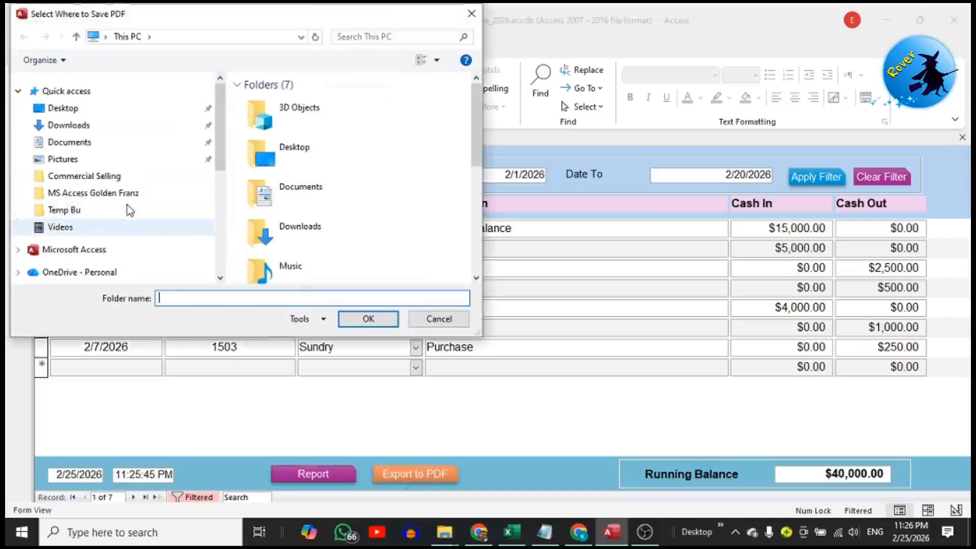
left_click(95, 108)
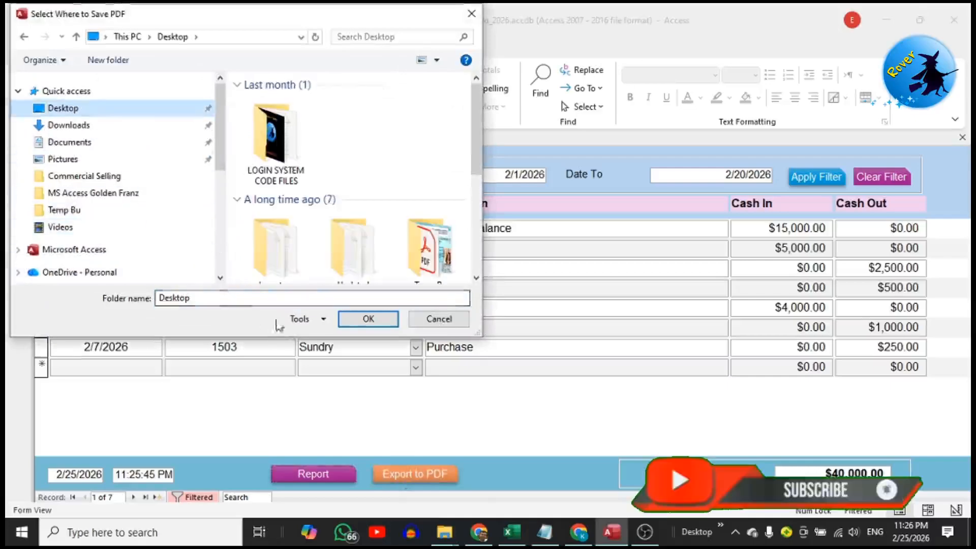
left_click(361, 319)
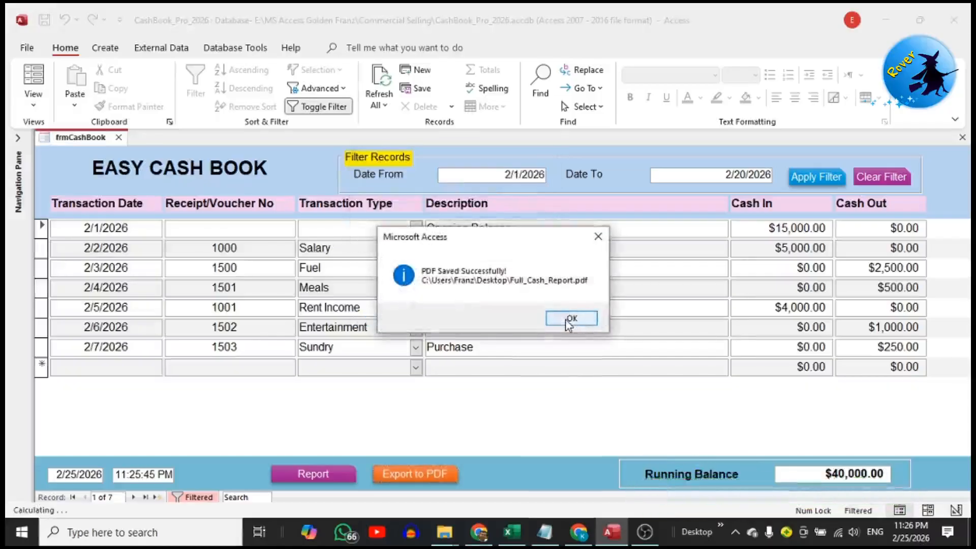
left_click(570, 320)
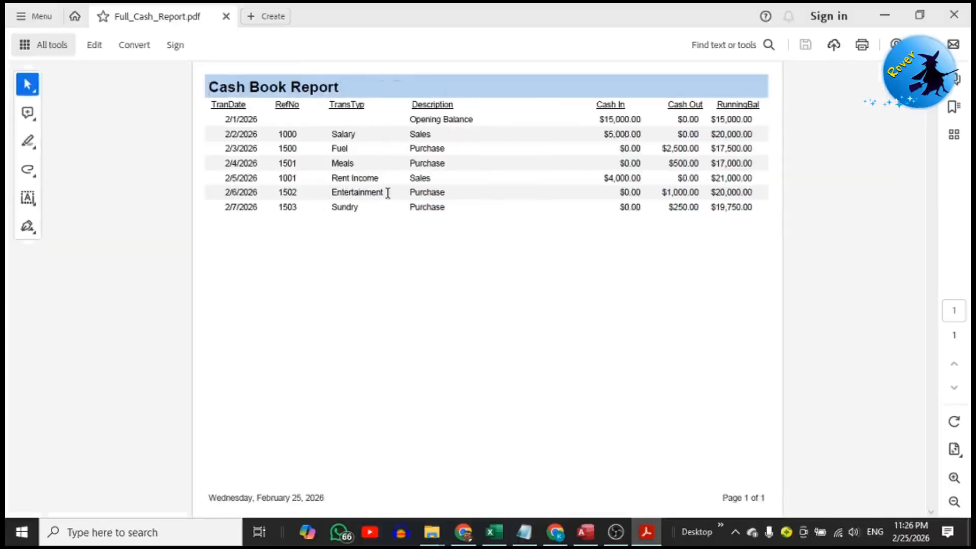
Close the exported Full_Cash_Report.pdf, switch back to Access and dismiss the PDF save message
left_click(226, 17)
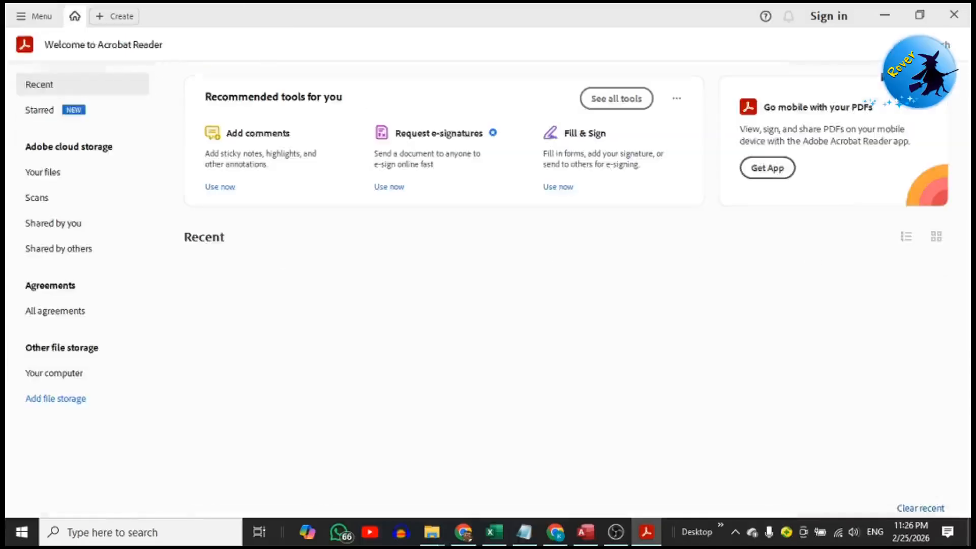
left_click(555, 532)
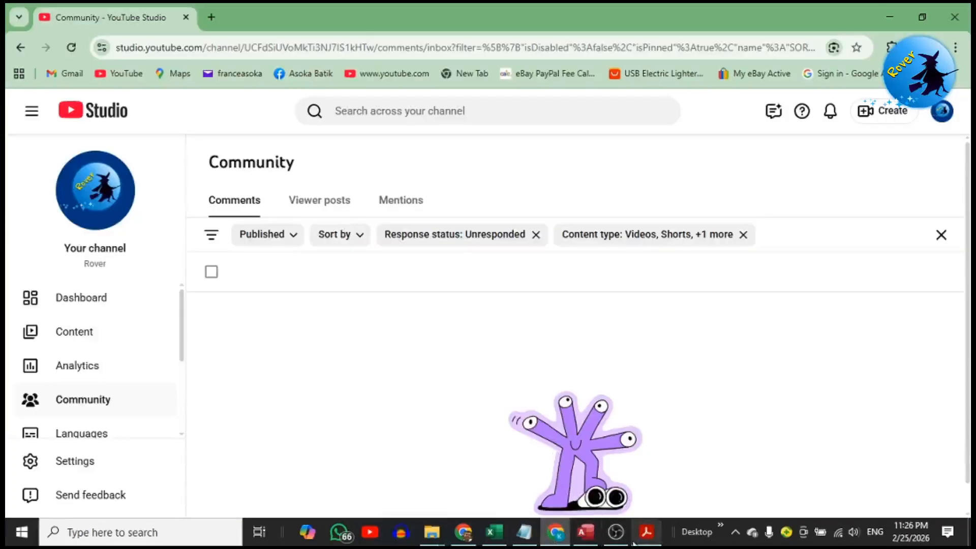
left_click(585, 531)
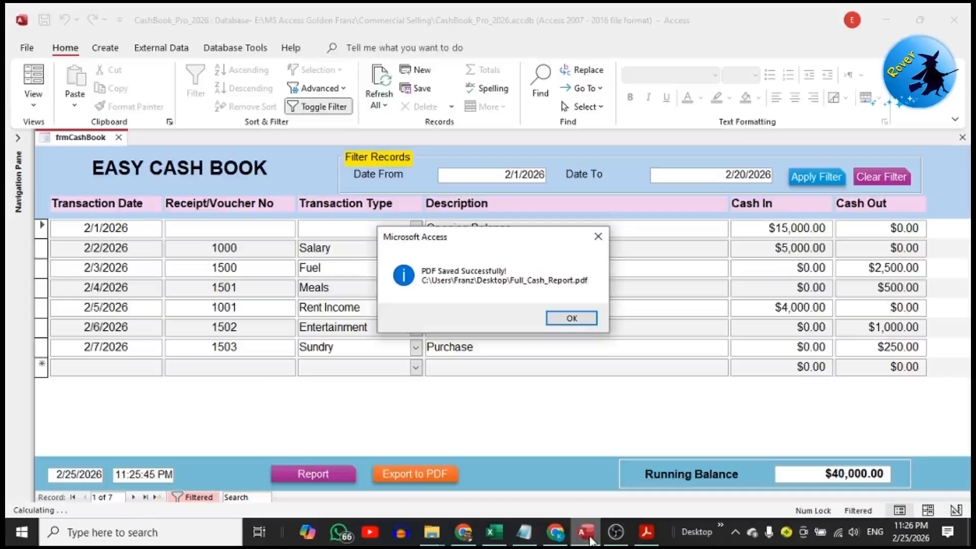
left_click(570, 319)
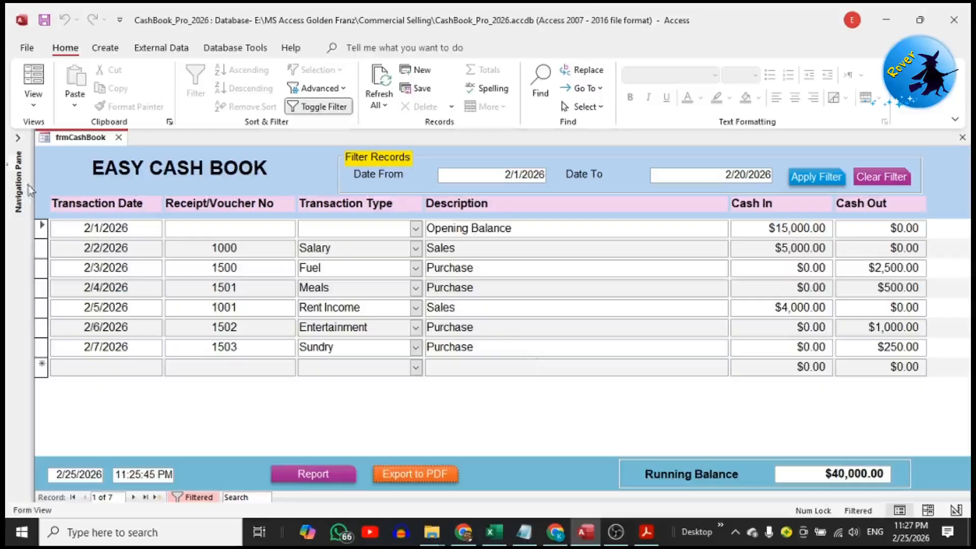
Show the list of database objects and open frmCashBook in Design View to look at its format properties
left_click(19, 145)
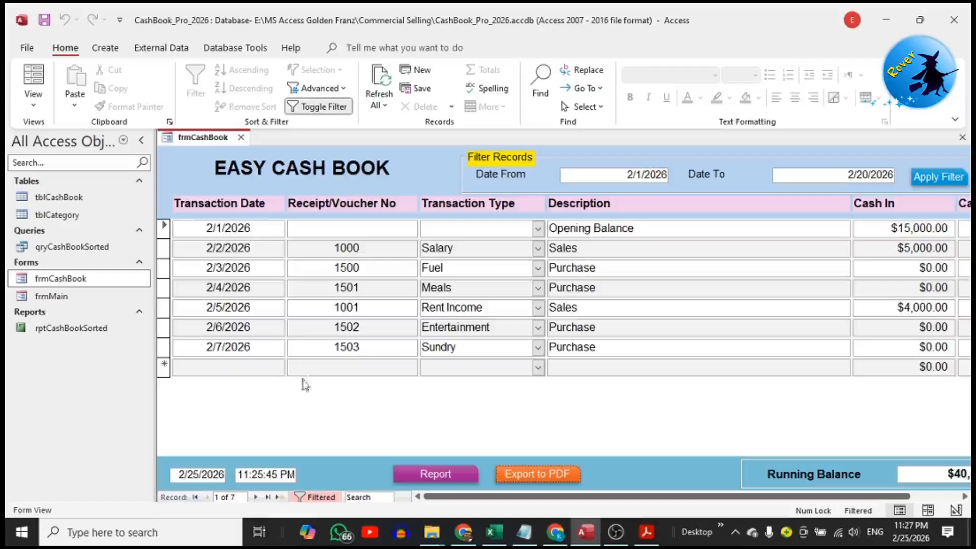
right_click(304, 412)
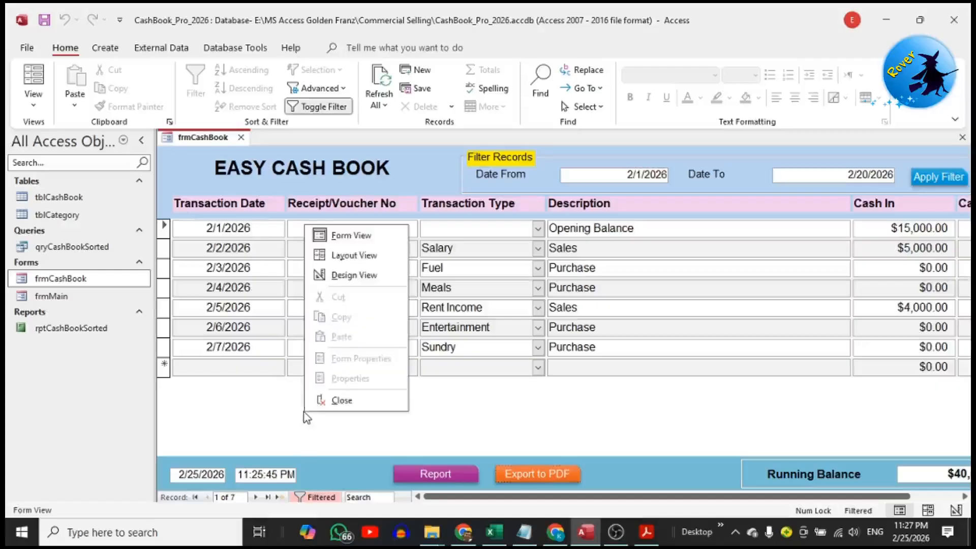
left_click(368, 277)
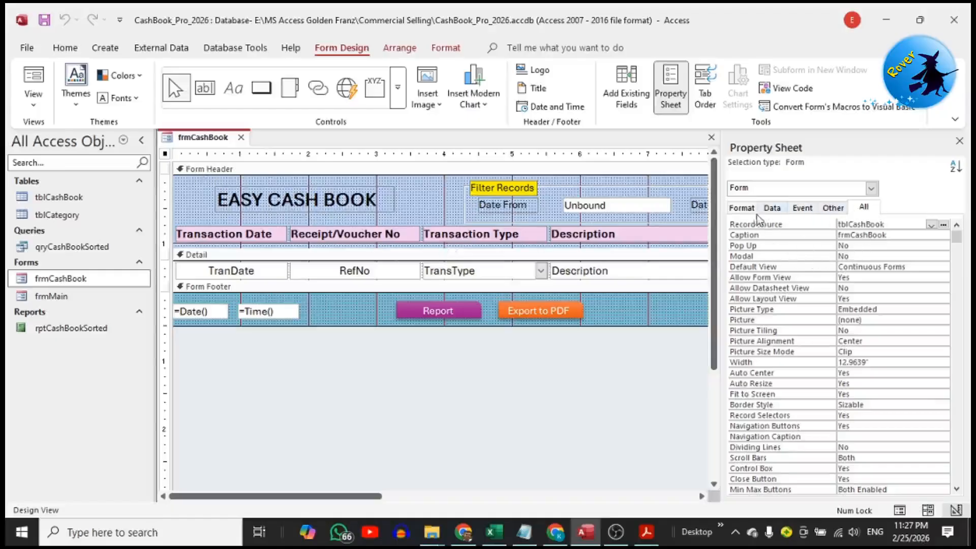
left_click(740, 207)
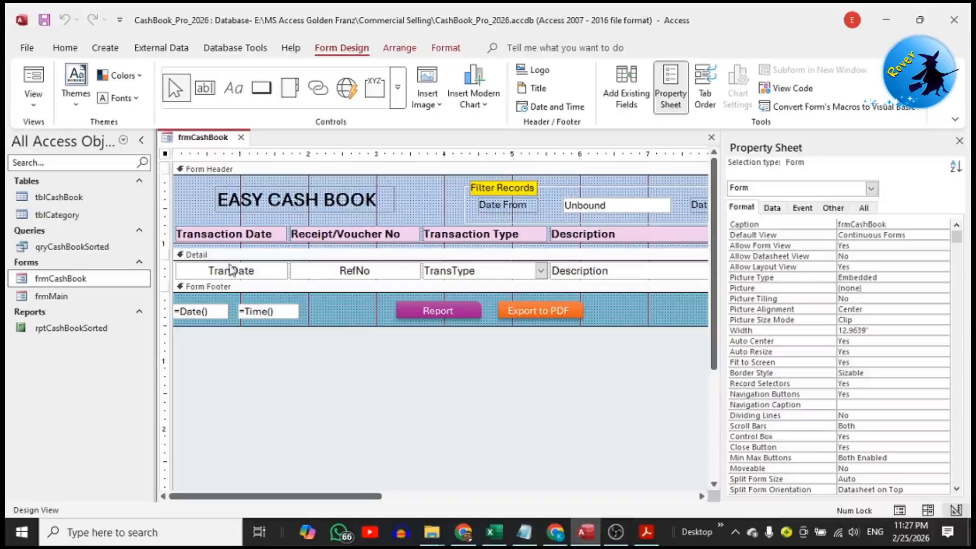
Open the tblCashBook table, look over its fields and records, and close it
left_click(72, 201)
double_click(71, 199)
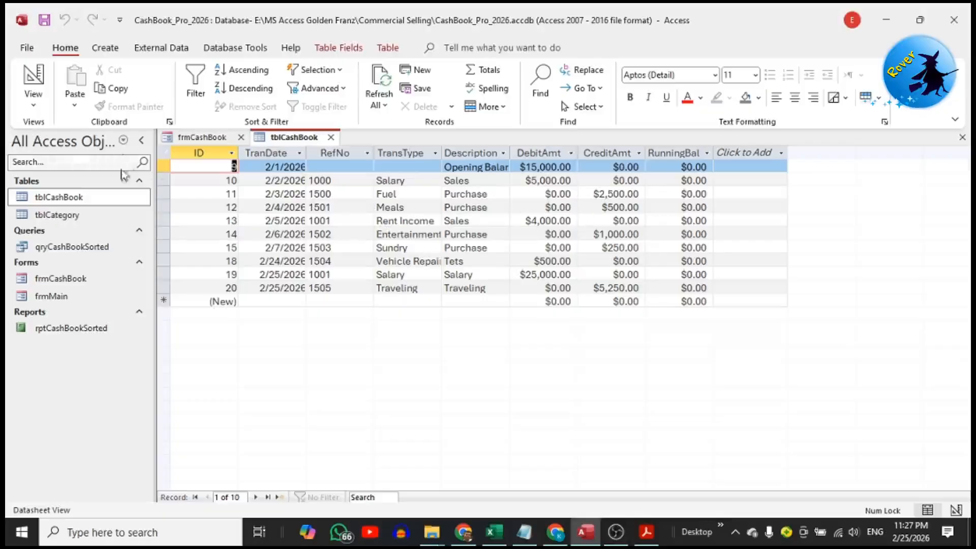
left_click(330, 138)
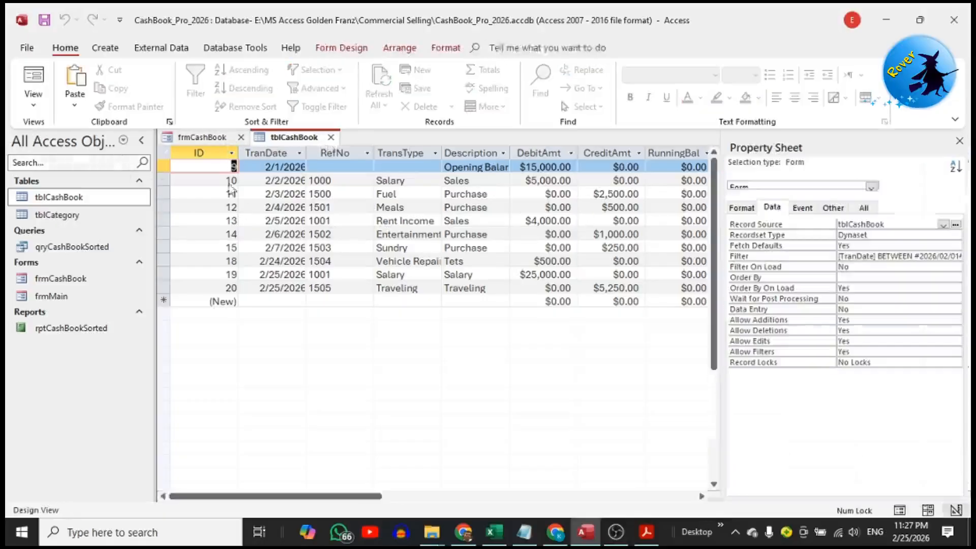
Open the qryCashBookSorted query and switch it to Design View
double_click(77, 246)
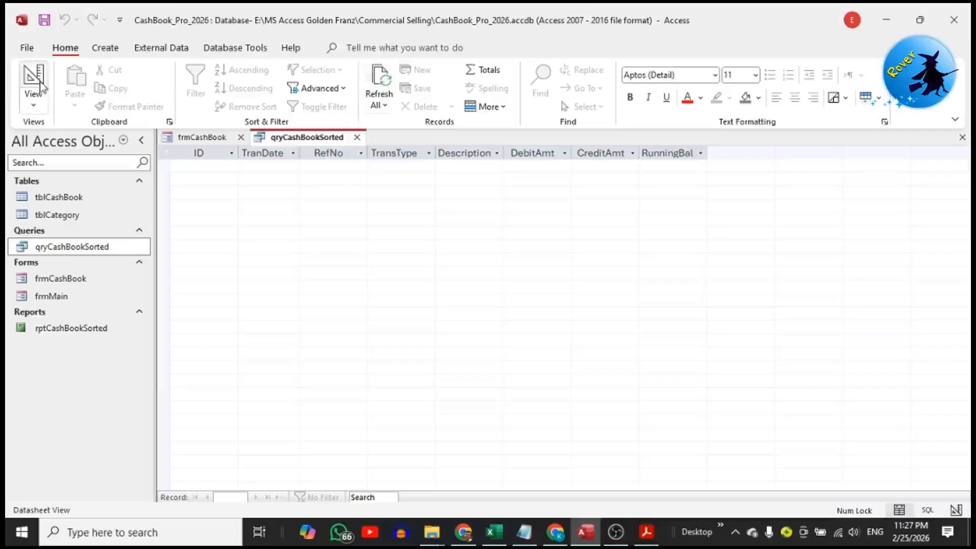
left_click(34, 102)
left_click(59, 194)
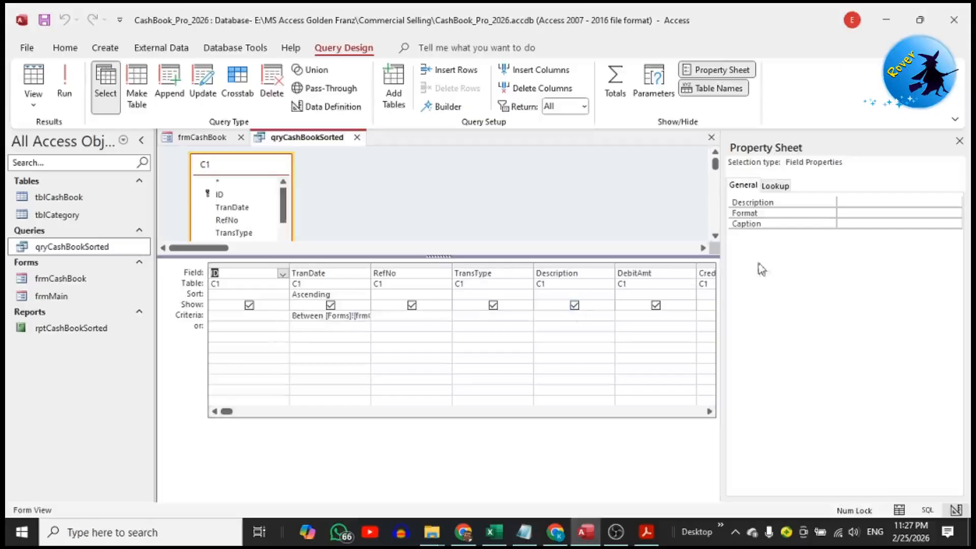
Hide the query's property sheet and show the full expression of the calculated RunningBal field in the Zoom box
left_click(959, 141)
left_click(900, 306)
left_click_drag(832, 277, 884, 279)
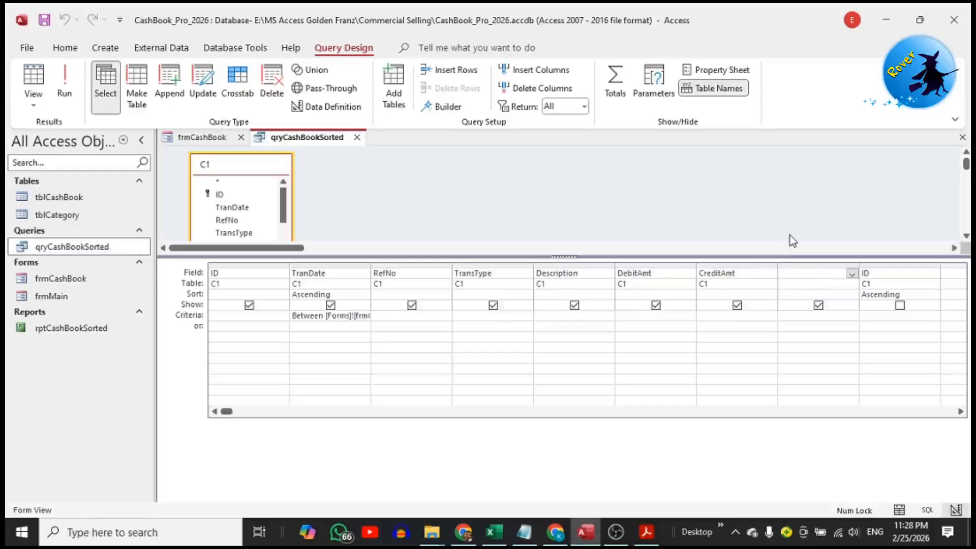
right_click(800, 268)
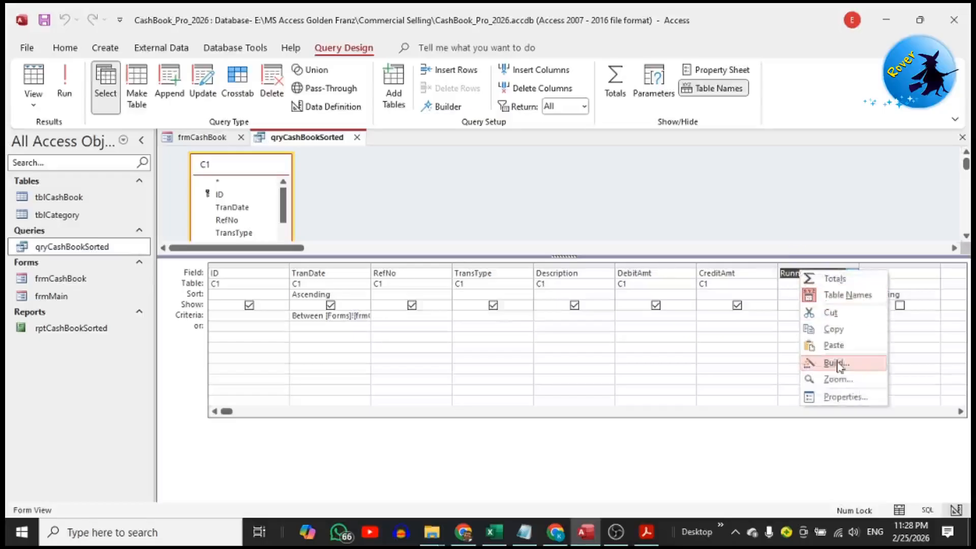
left_click(838, 378)
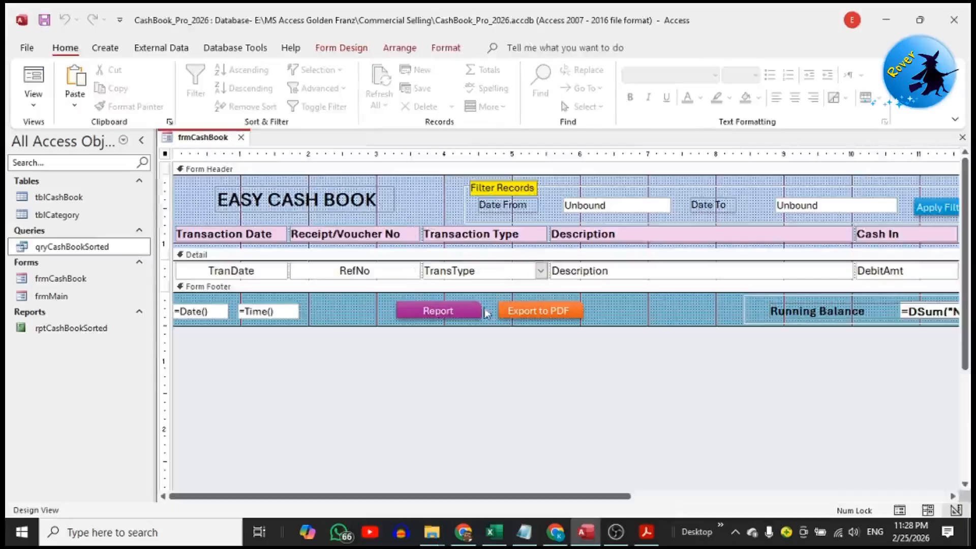
Open the VBA click event code behind the form's Export to PDF button
right_click(527, 311)
left_click(607, 96)
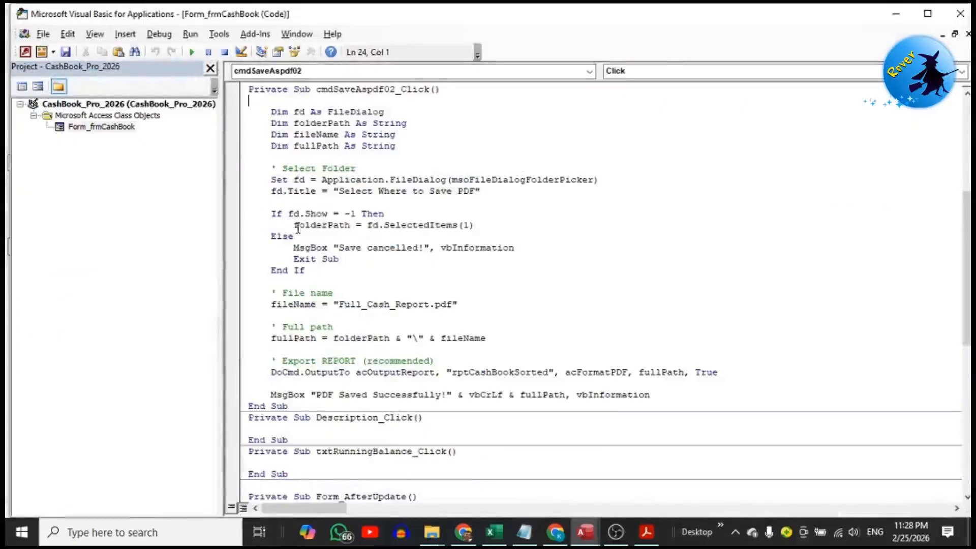
Close the export code, view the VBA click event code behind the form's Report button, and close the code editor
left_click(960, 13)
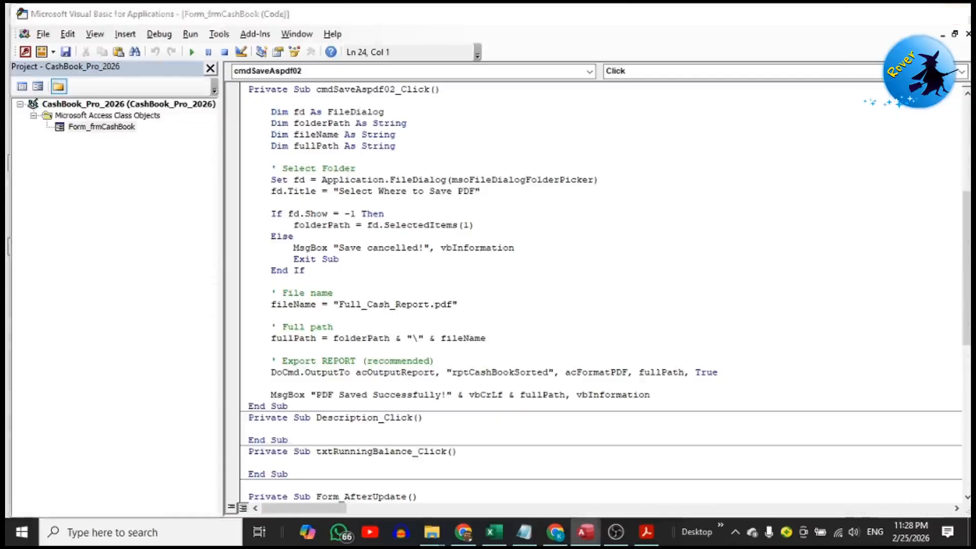
left_click(437, 310)
right_click(437, 310)
left_click(515, 94)
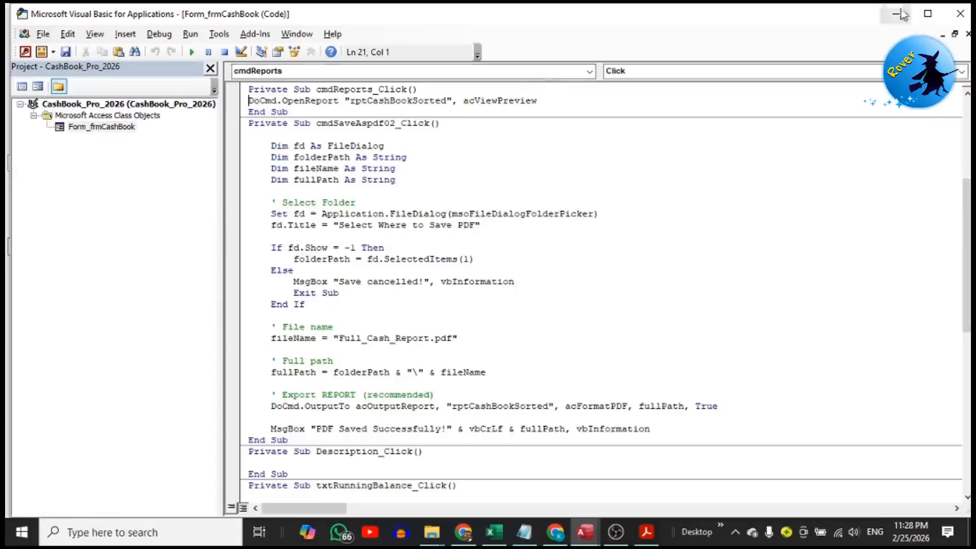
left_click(962, 8)
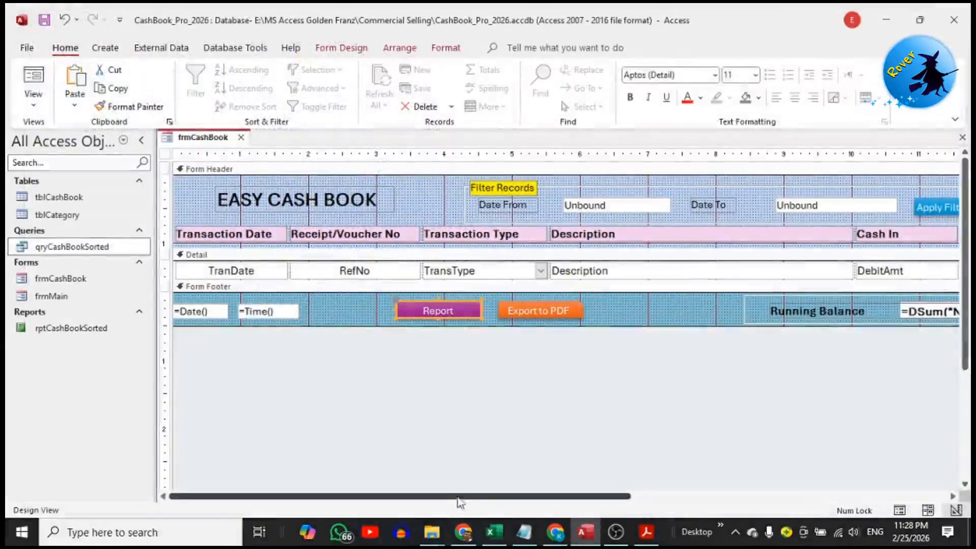
Open the property sheet of the calculated Running Balance text box in the footer of frmCashBook
left_click_drag(454, 496, 668, 494)
right_click(683, 309)
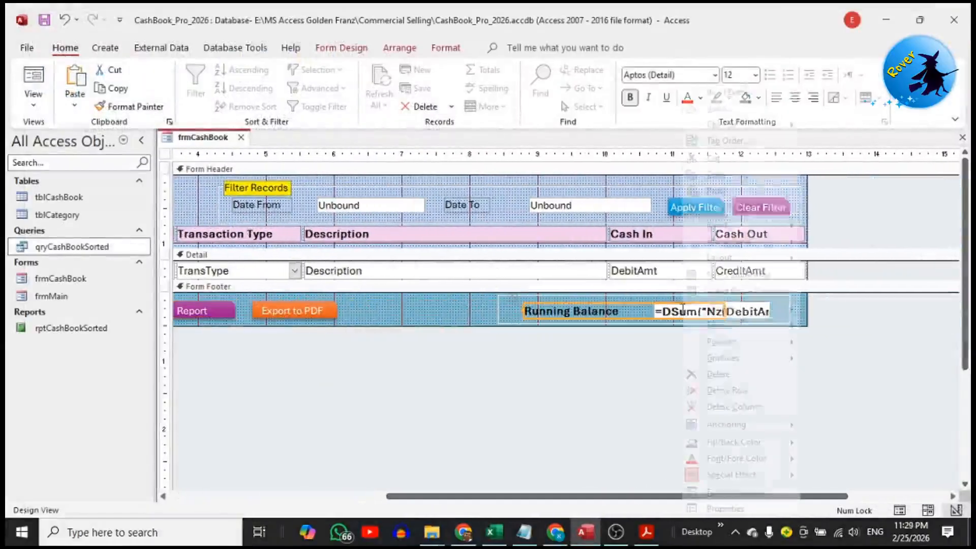
left_click(675, 346)
left_click(732, 311)
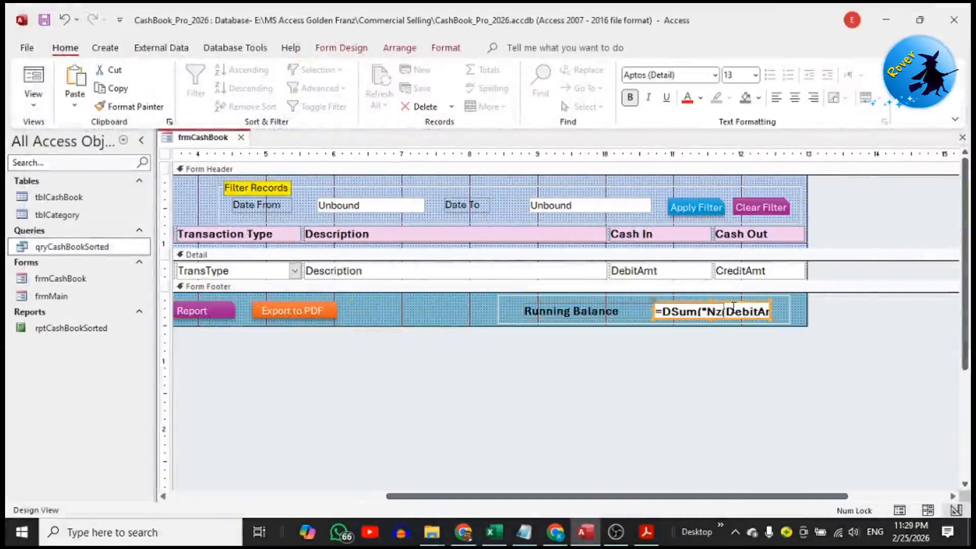
right_click(732, 308)
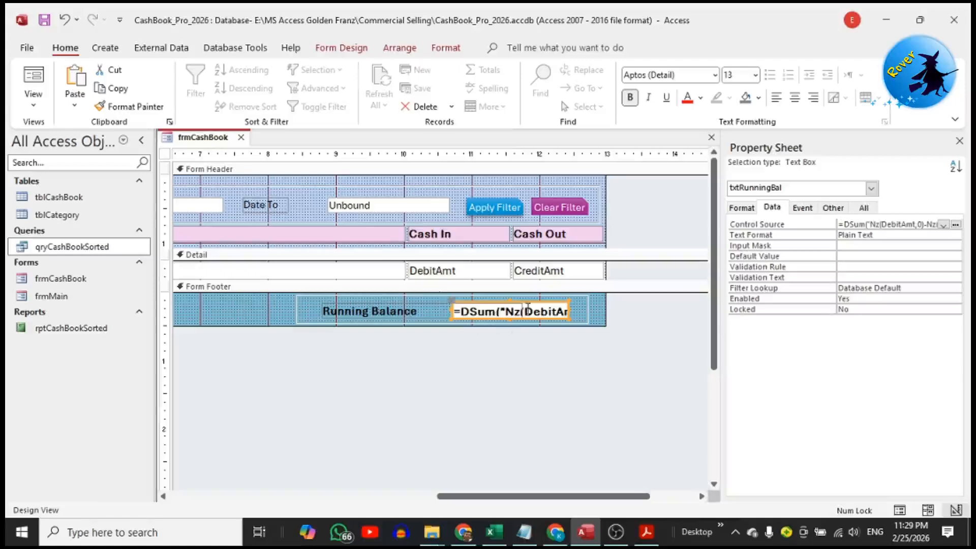
Show the full Control Source expression of the Running Balance text box in the Zoom box
left_click_drag(535, 309, 605, 310)
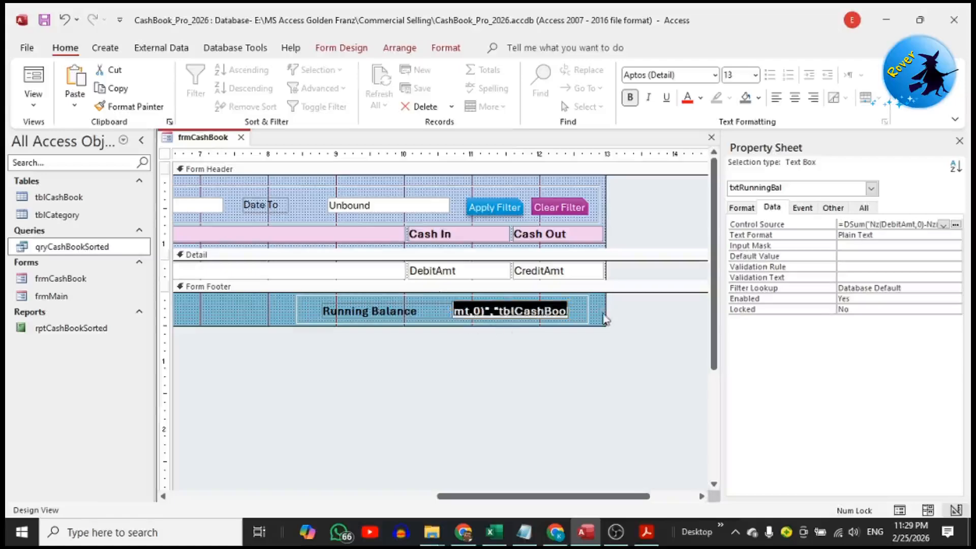
right_click(859, 226)
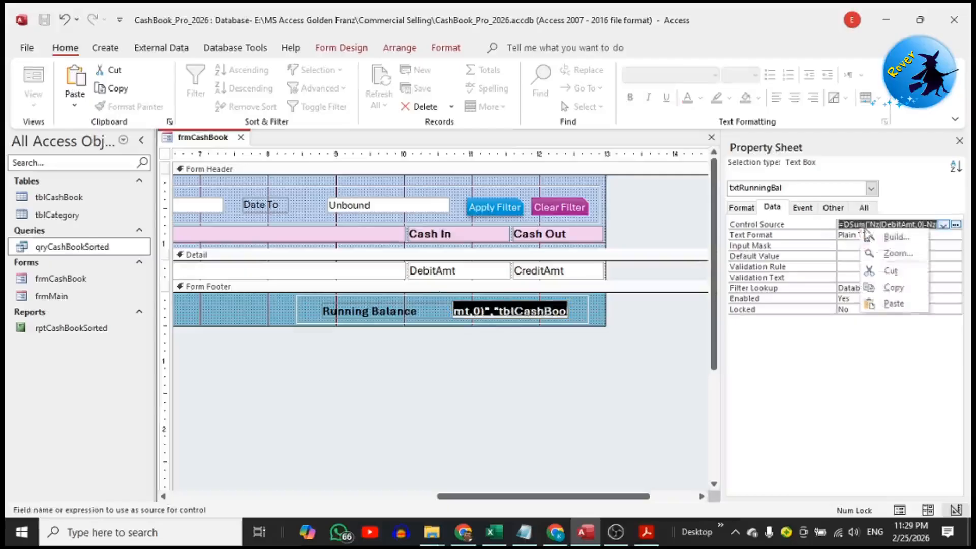
left_click(898, 254)
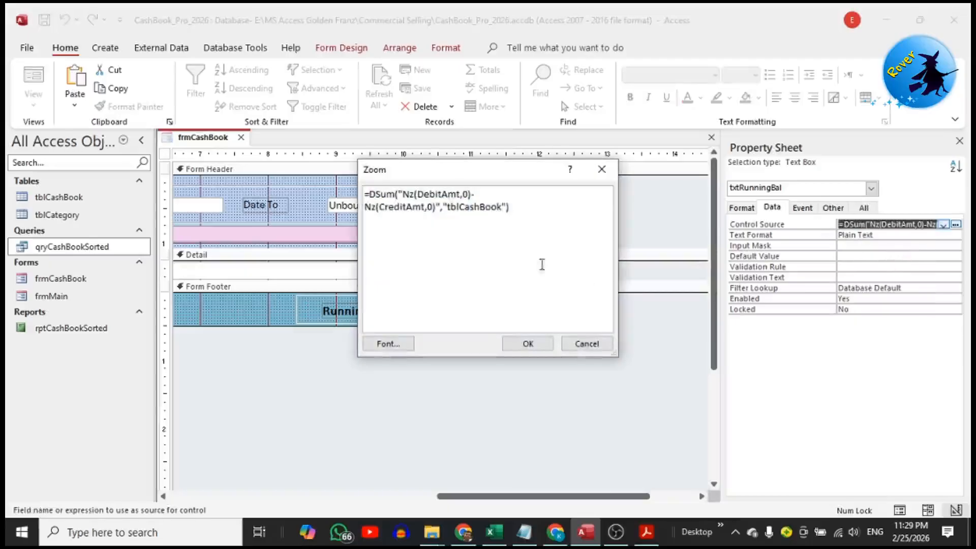